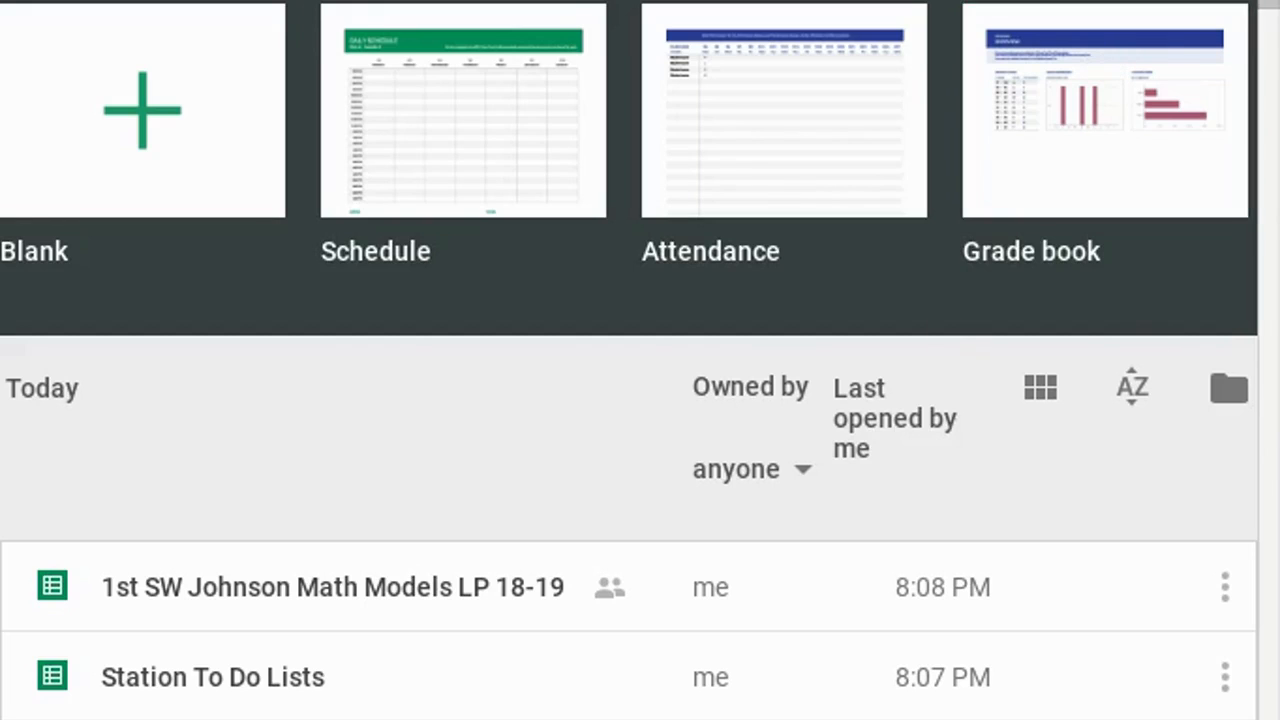
Step: Create a blank spreadsheet and move it into the shared Math Models folder, accepting the sharing notice
click(160, 127)
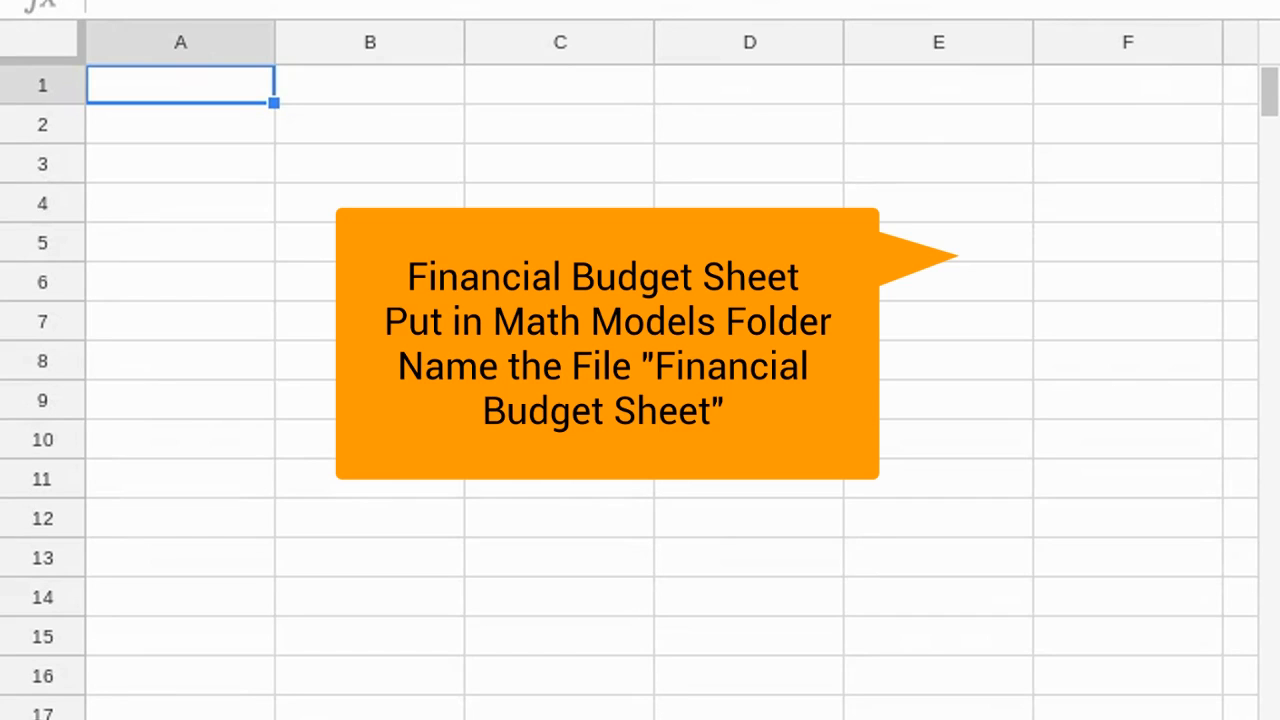
click(142, 0)
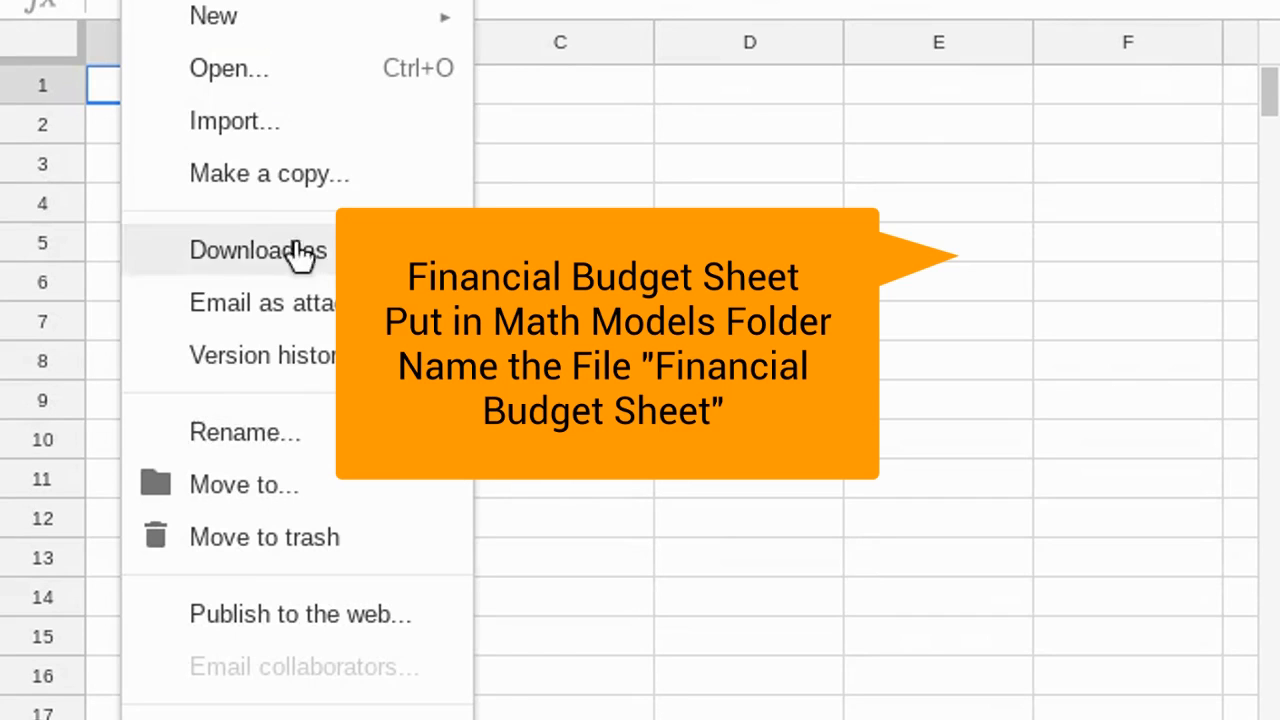
click(272, 487)
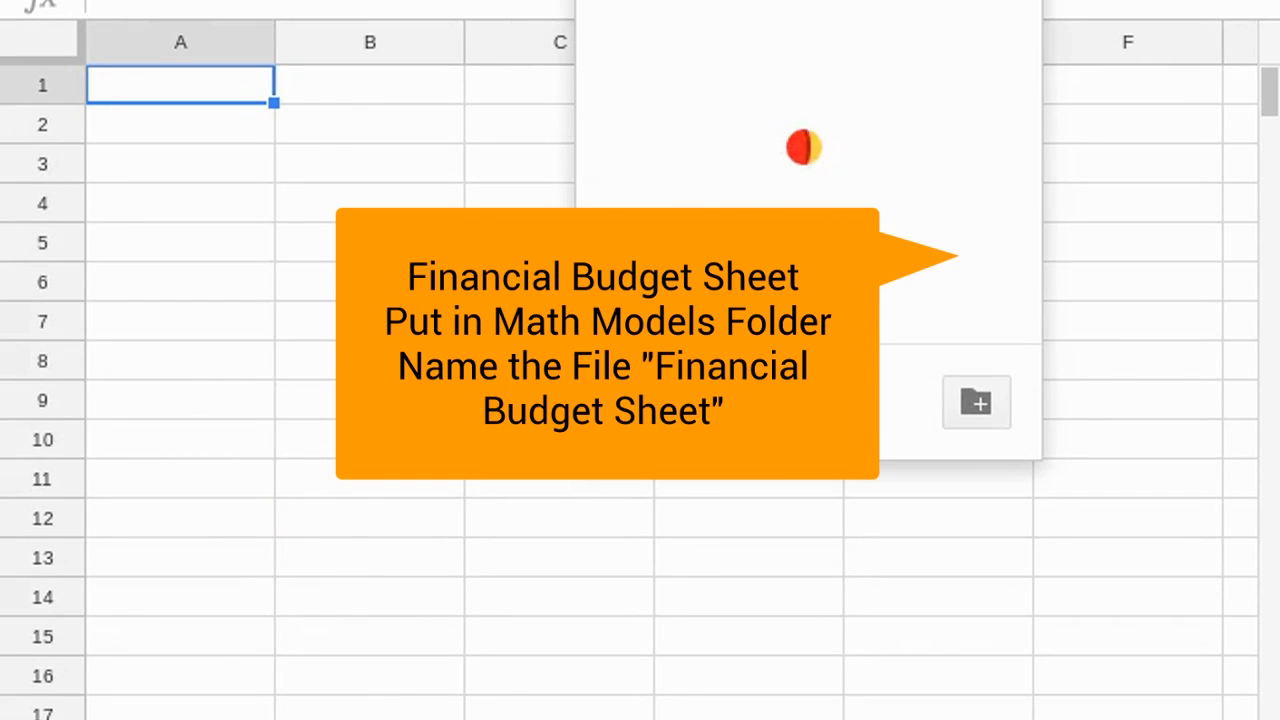
scroll(809, 251, down, 8)
scroll(900, 150, down, 5)
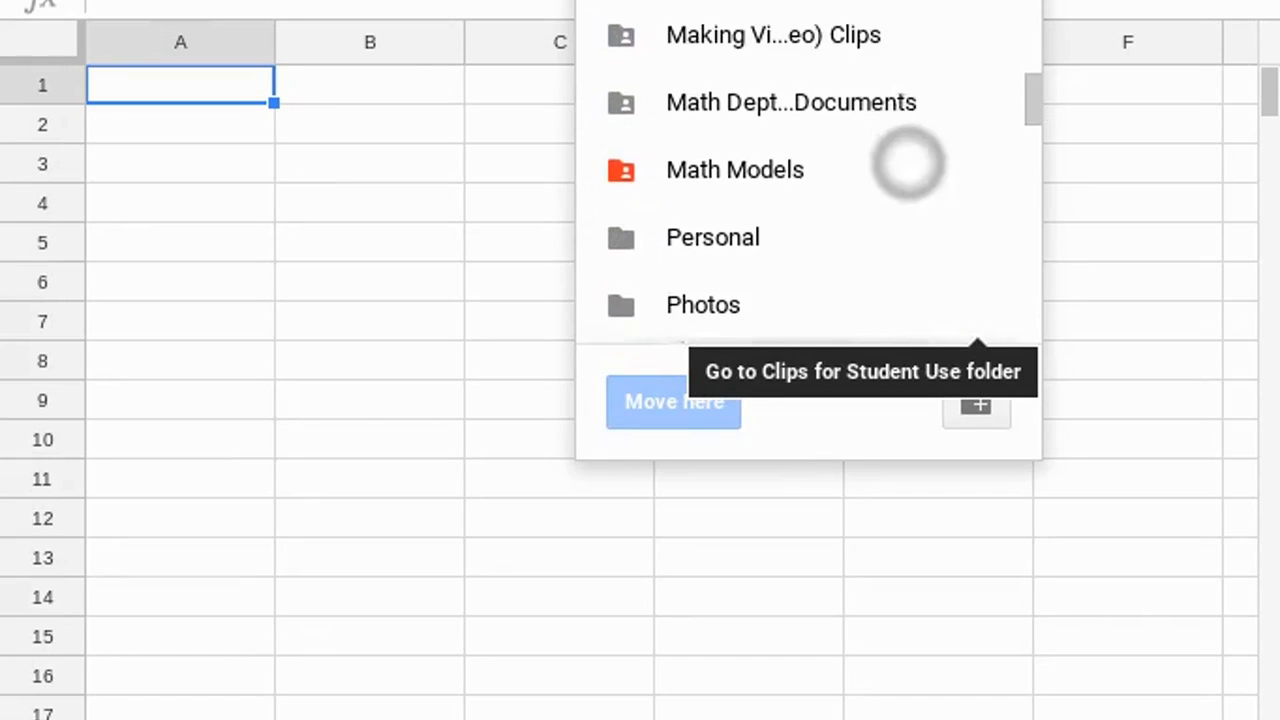
click(700, 130)
click(673, 401)
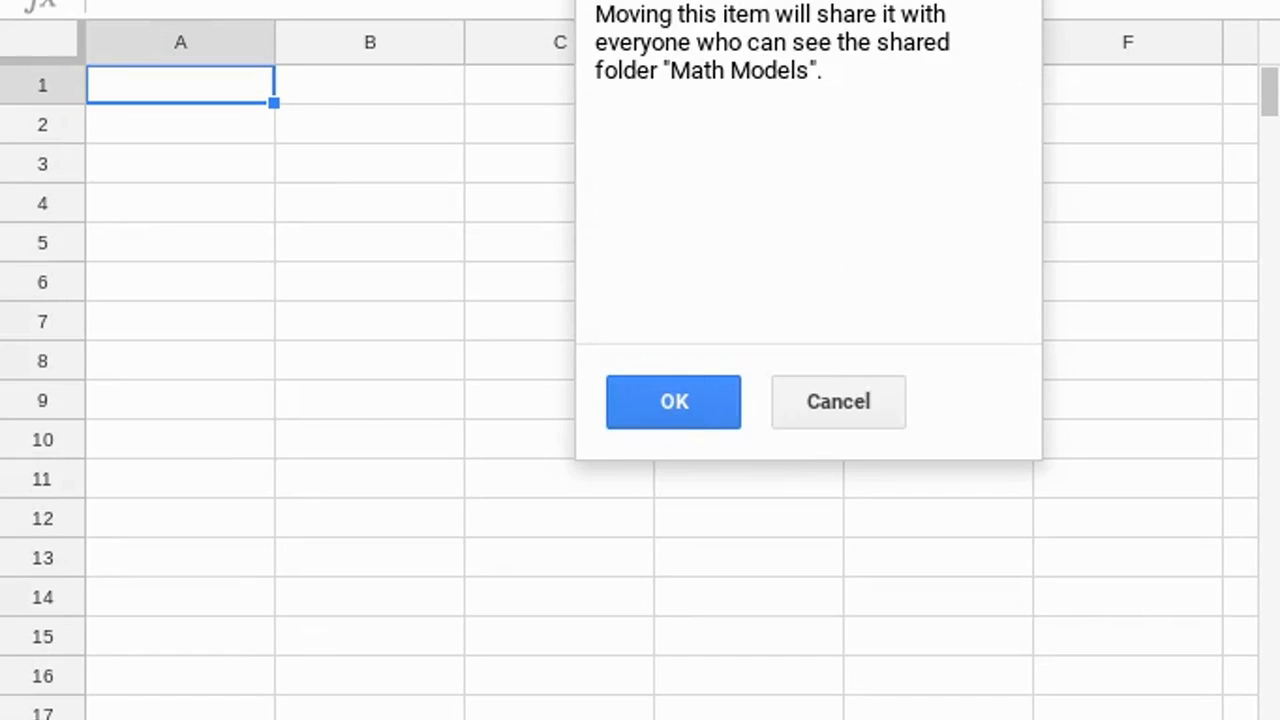
click(673, 401)
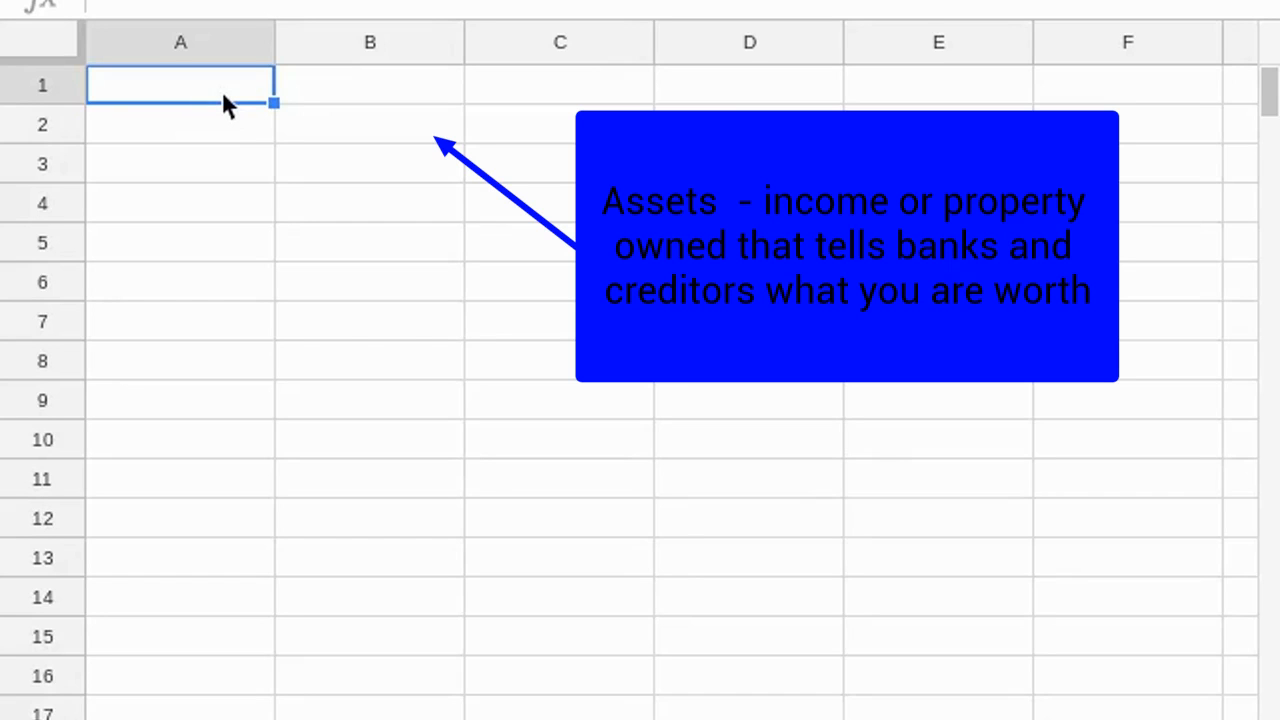
Step: Enter "Income" in cell A1 and the note "**After Taxes and SS" in cell C1
text(Income)
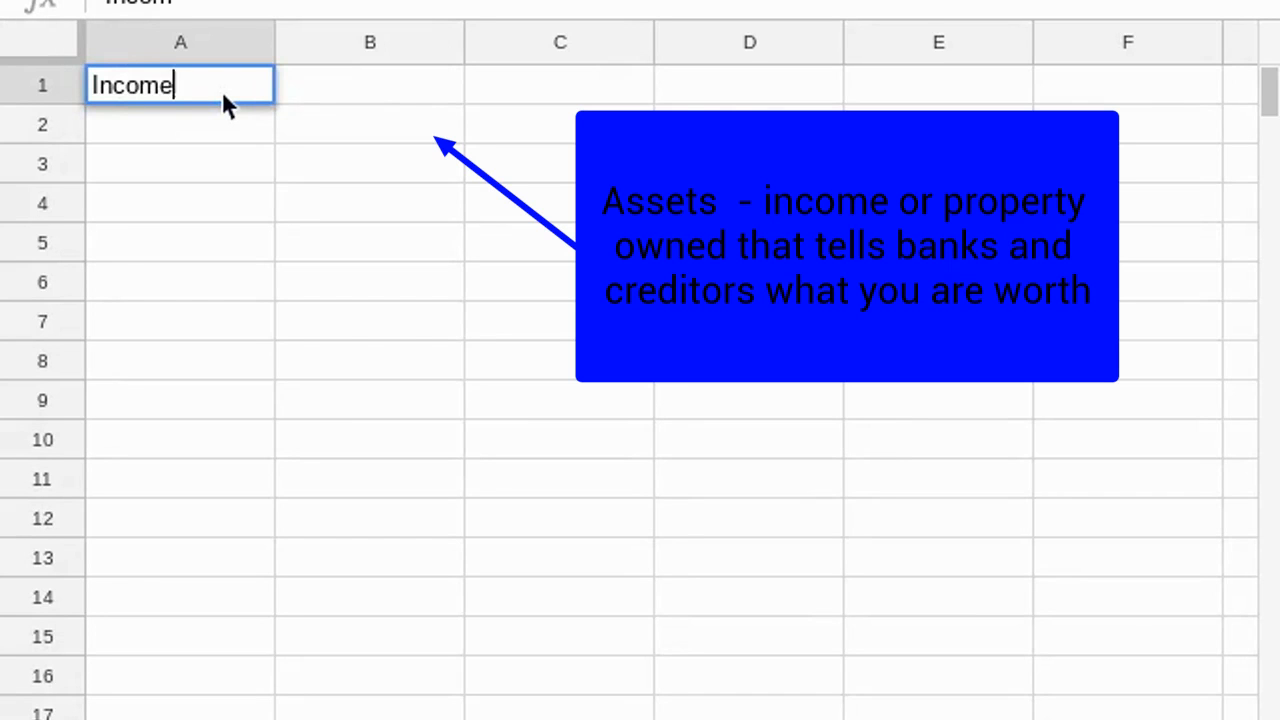
key(Tab)
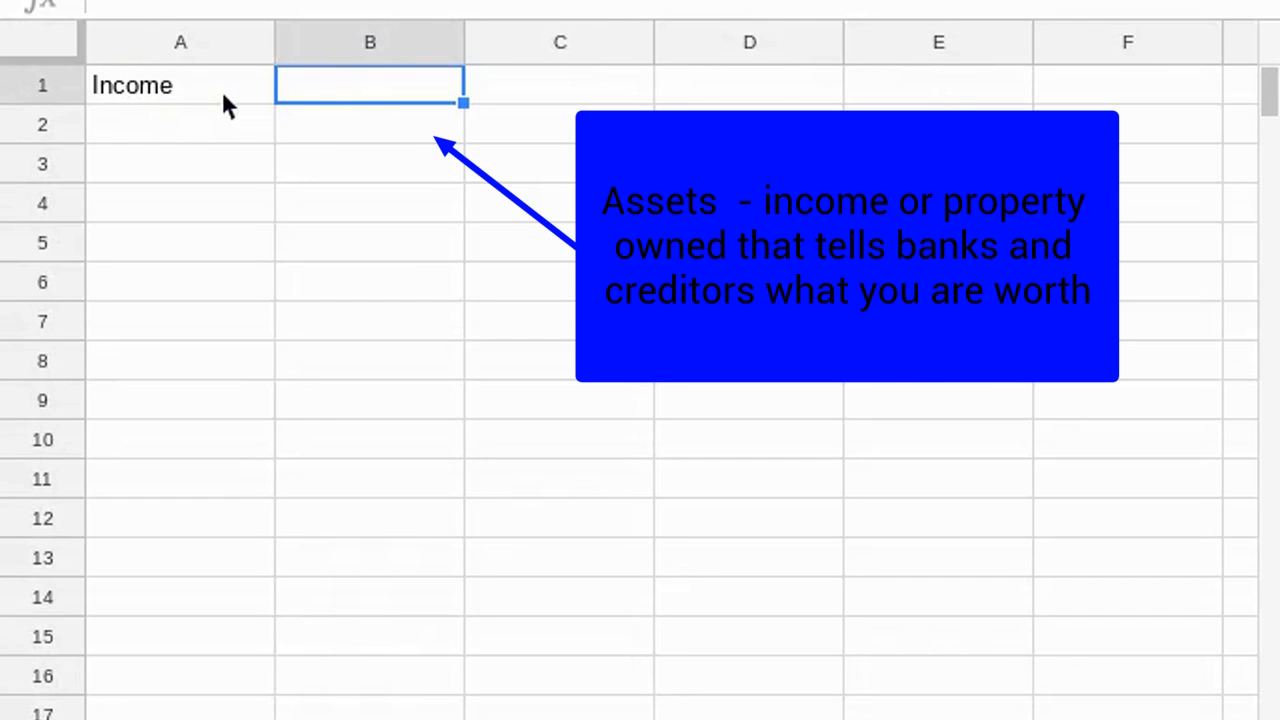
key(Tab)
text(**Af)
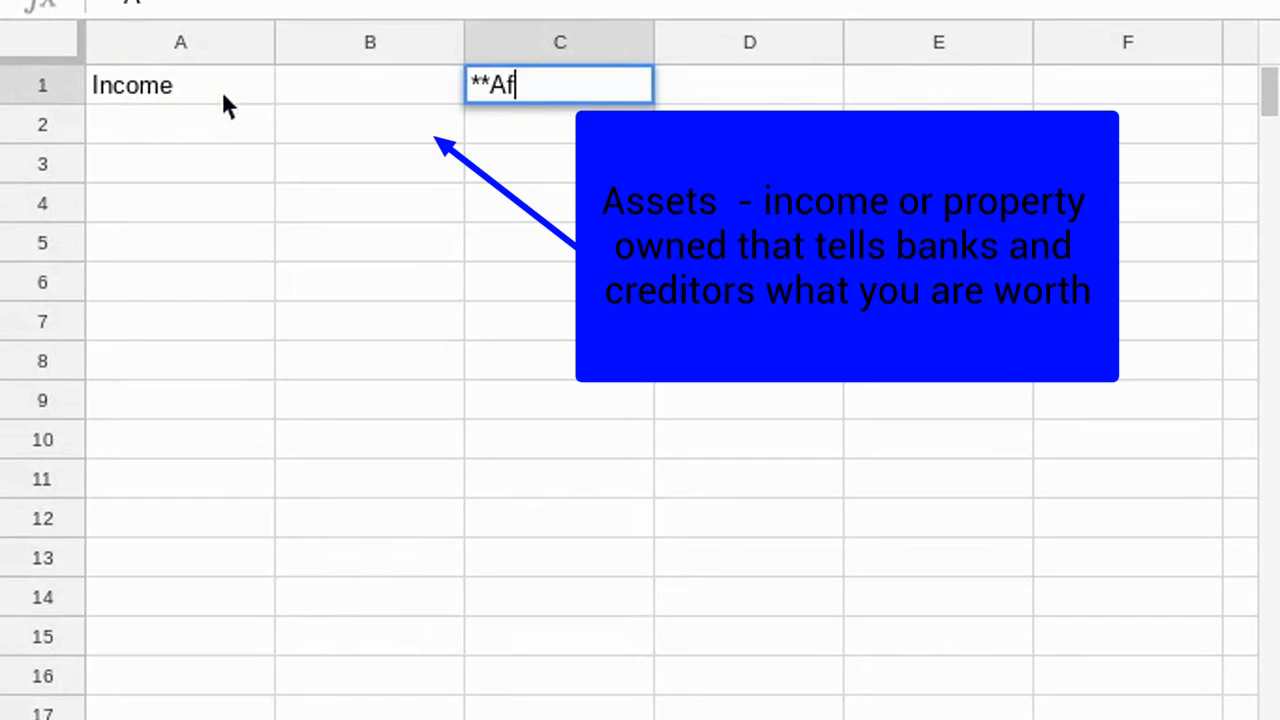
text(ter Taxes a)
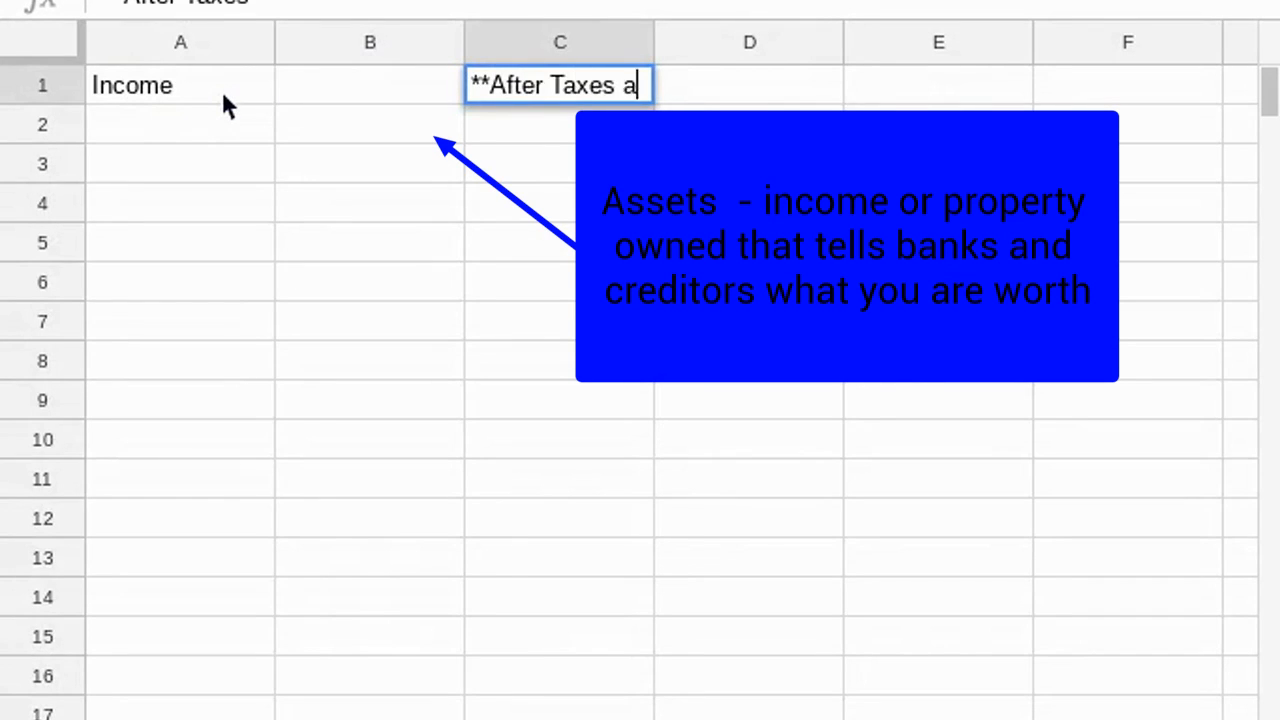
text(nd SSN)
key(BackSpace)
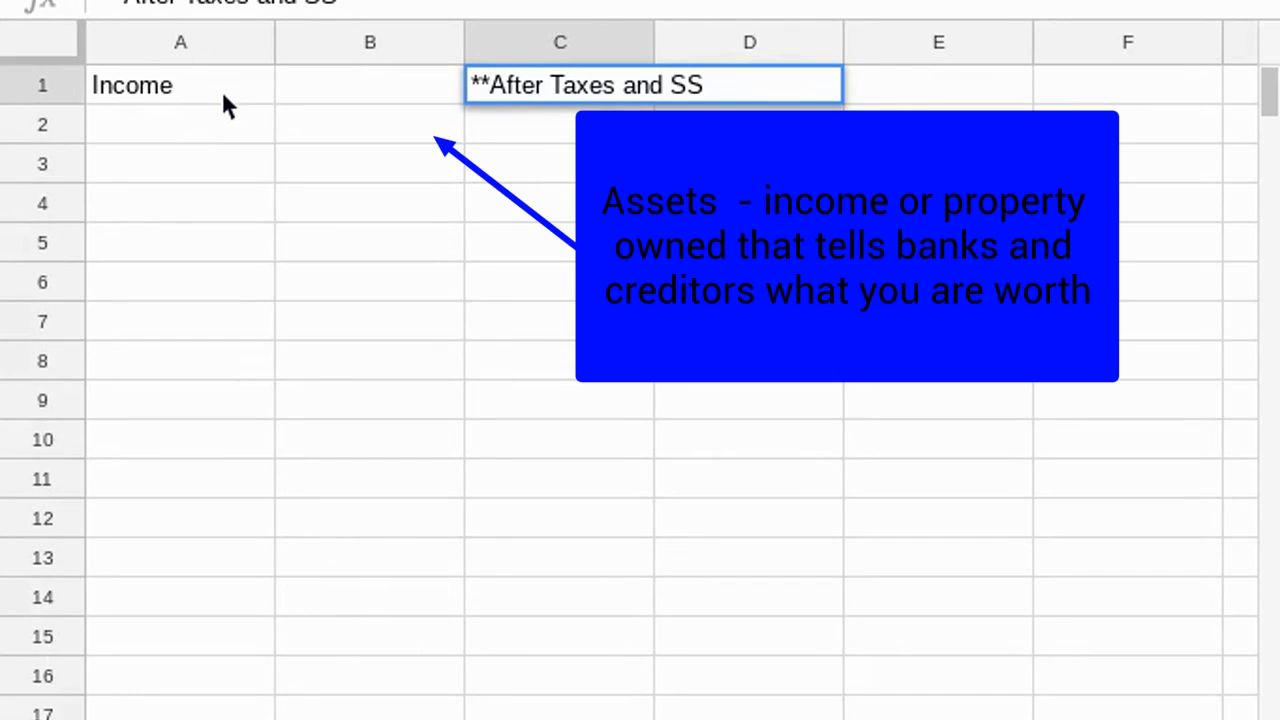
key(Return)
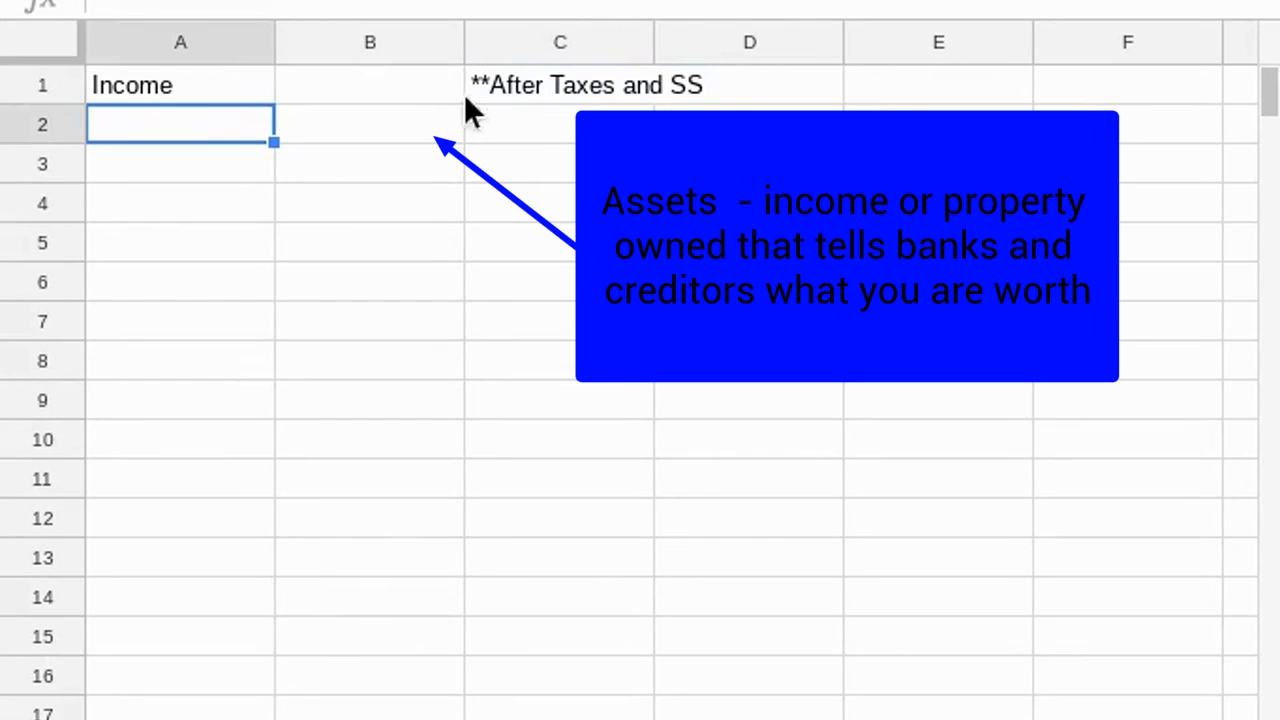
Step: Append "- Net Pay" to the note in cell C1
double_click(520, 86)
text(- Net Pay)
key(Return)
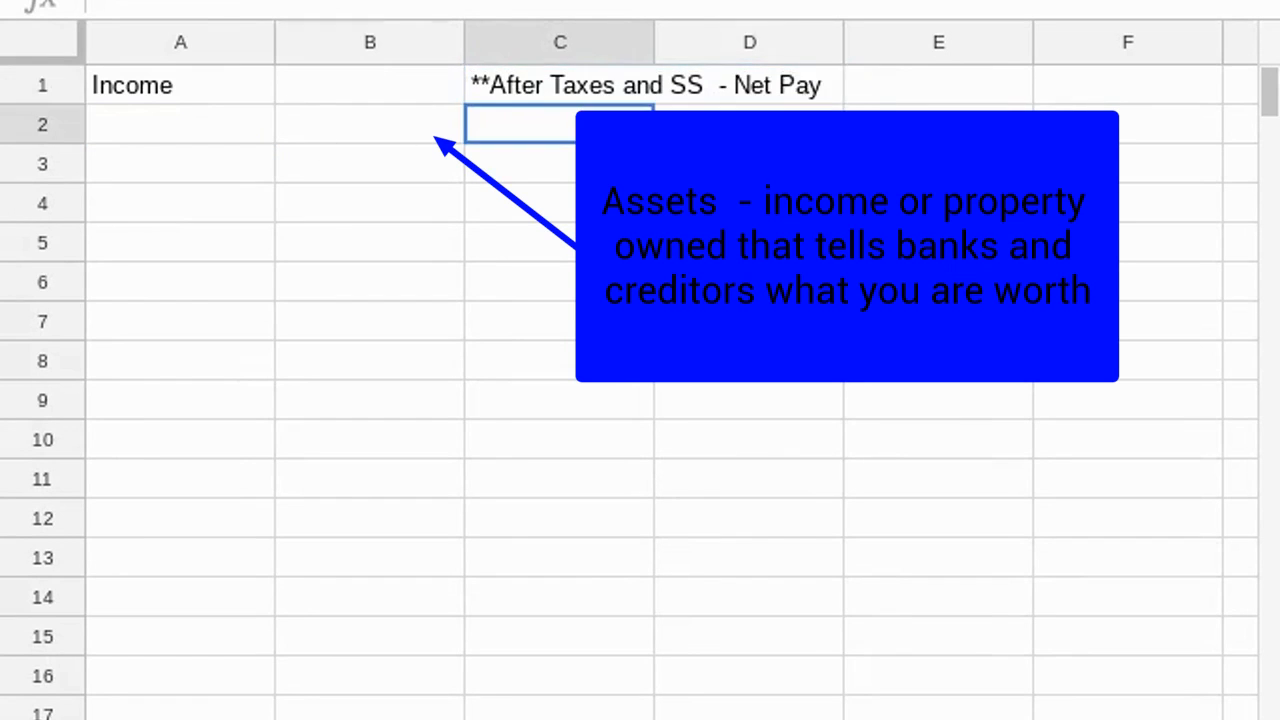
Step: Enter the heading "Expenses:" in cell A3 and "Fixed Expenses" in cell A4
click(165, 163)
text(Ep)
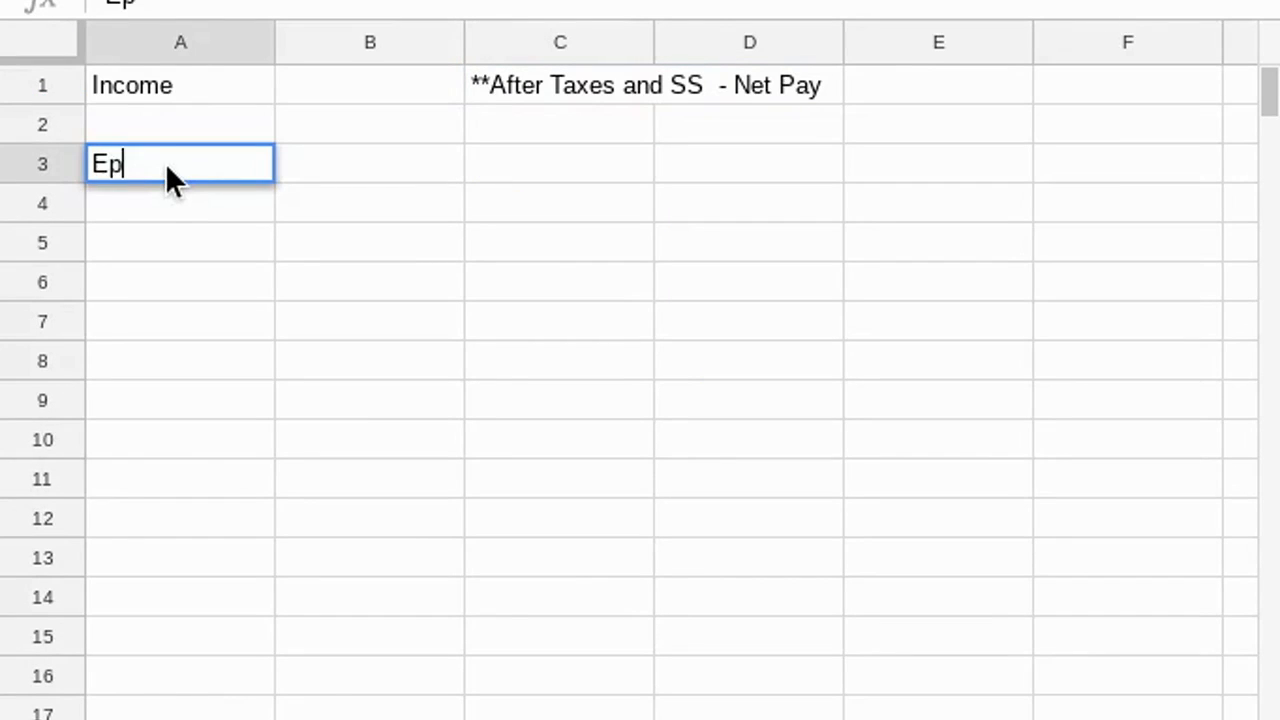
key(BackSpace)
text(xpenses:)
key(Return)
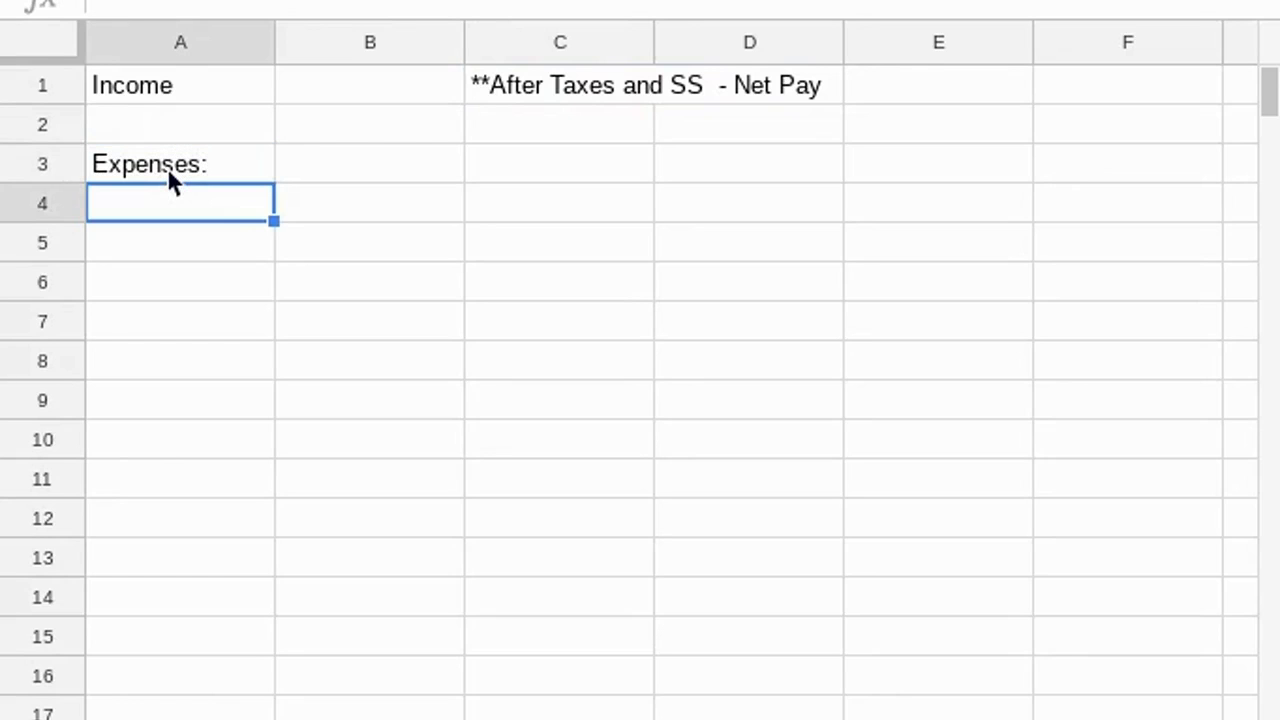
text(Fixed )
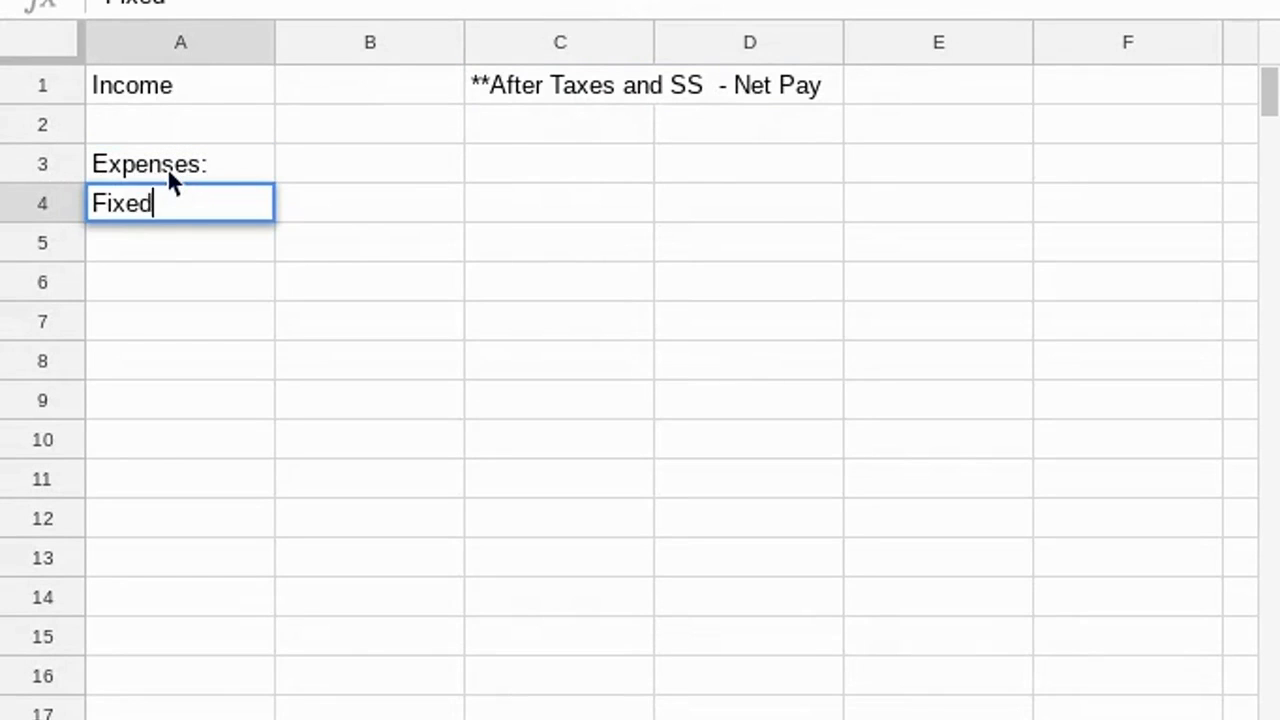
text(Expenses)
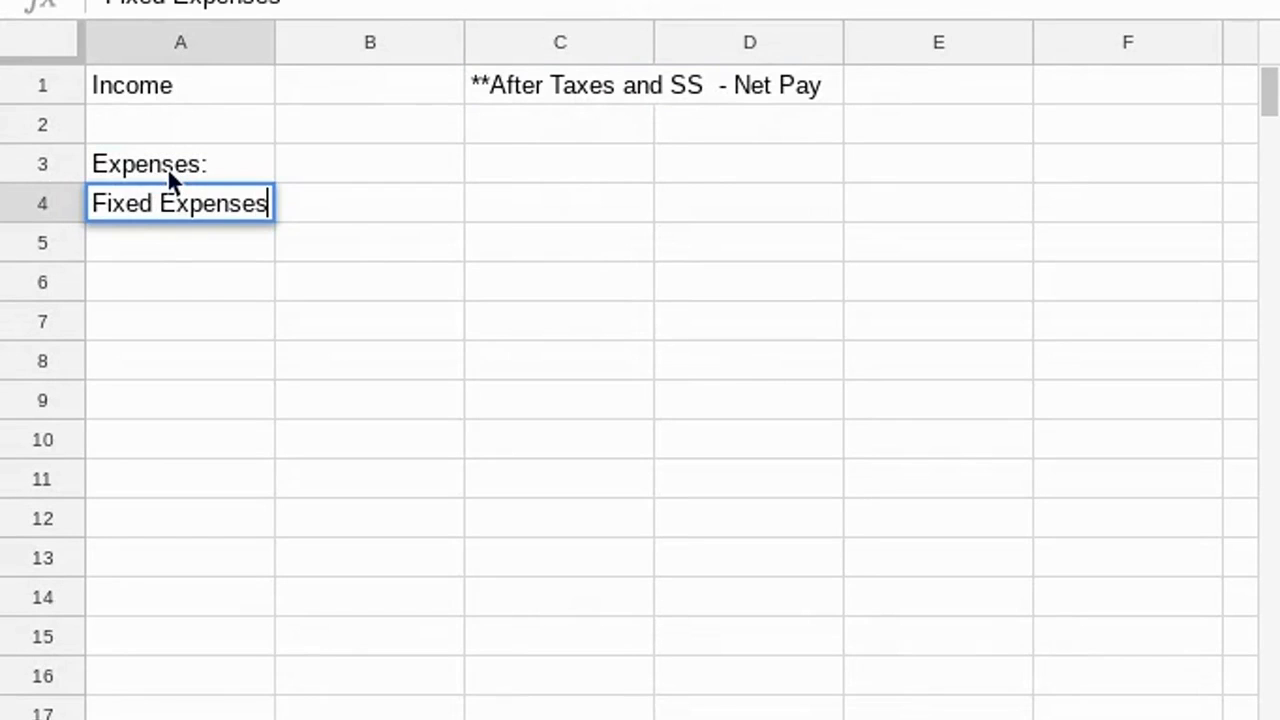
key(Return)
Step: Enter "Variable Expenses" in cell A10 and widen column A to fit the label
key(Return)
key(Return)
key(Return)
key(Return)
key(Return)
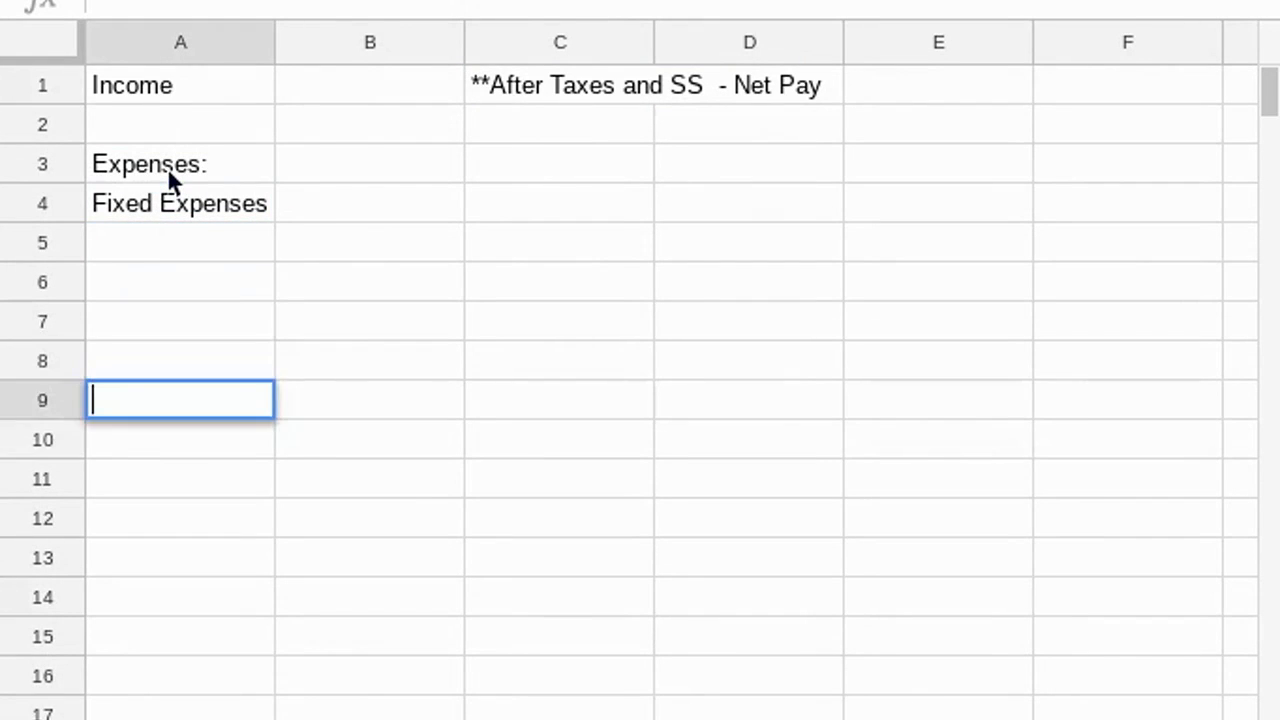
text(Variable Expens)
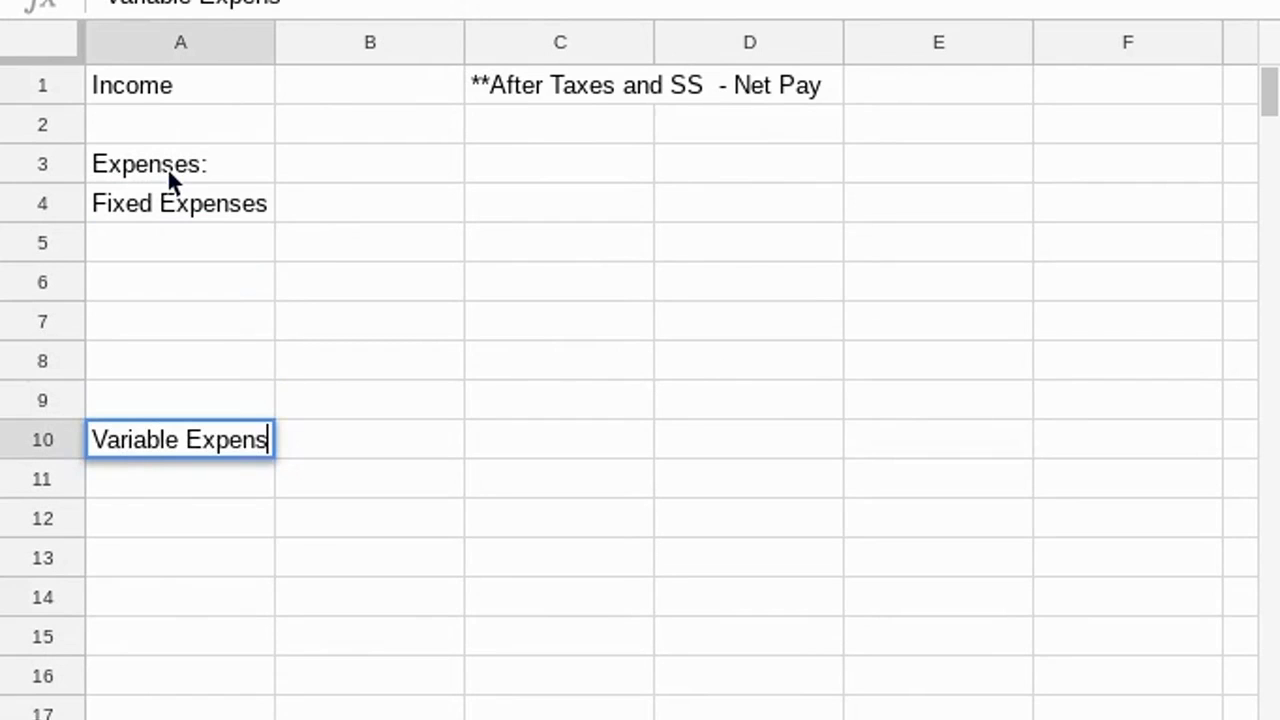
text(es)
key(Home)
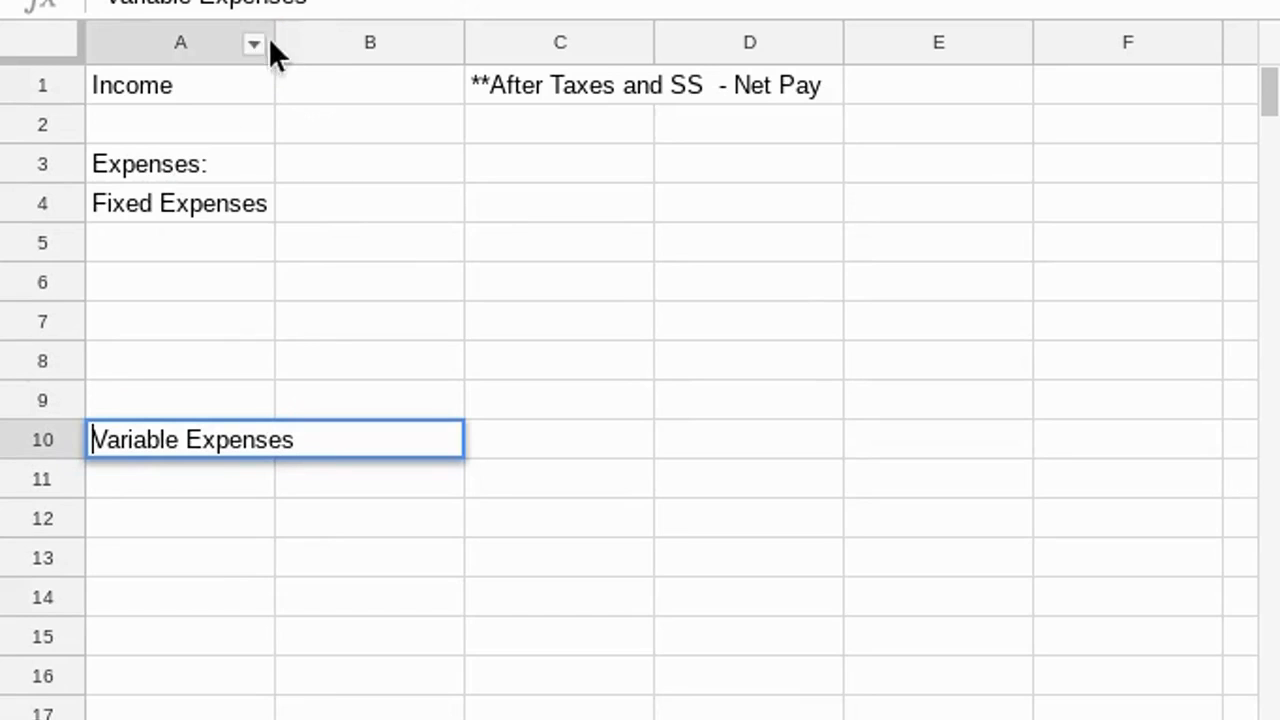
drag(272, 42, 323, 50)
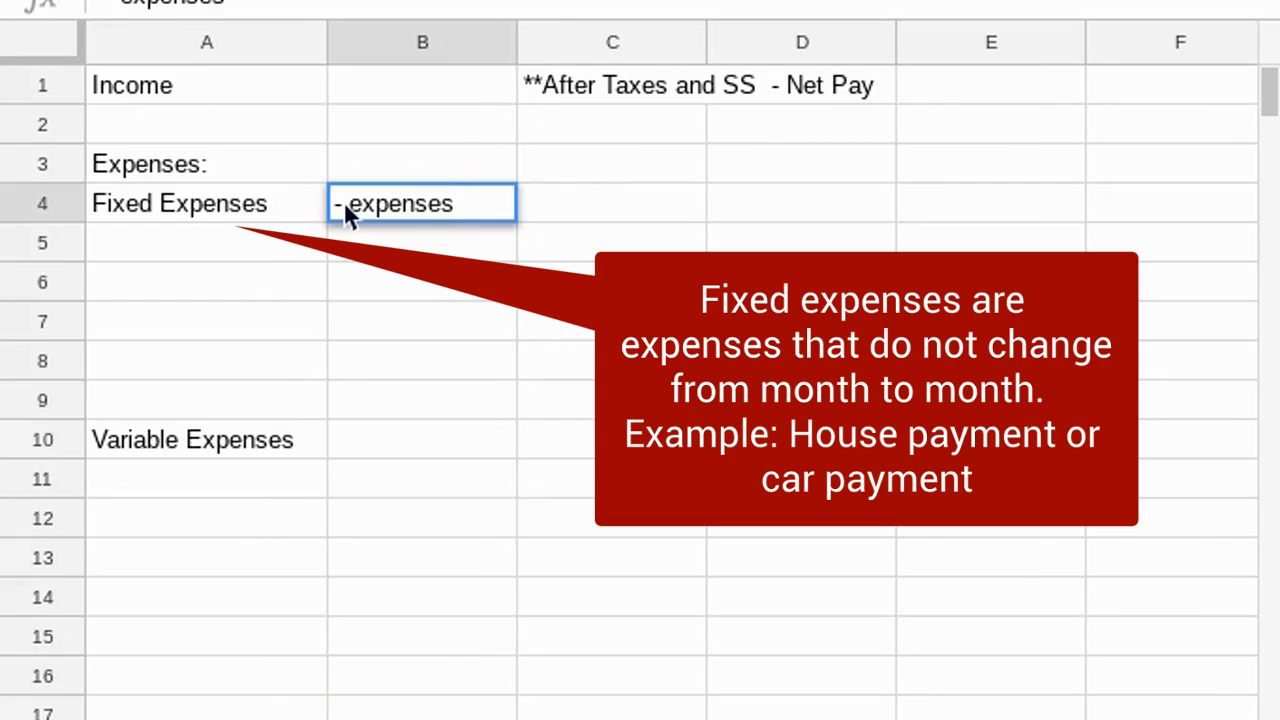
Step: Complete the fixed expenses description in cell B4 as "- expenses that don't change from month to month"
text(that done)
key(BackSpace)
text('t )
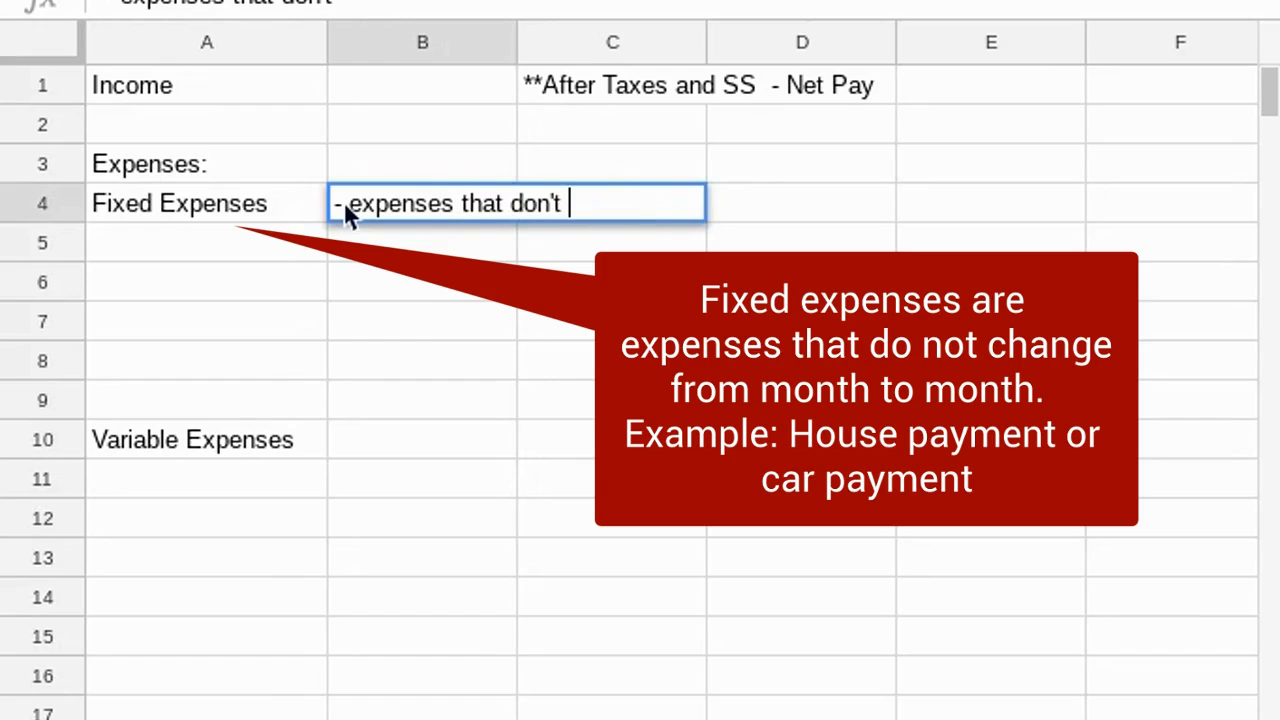
text(change from m)
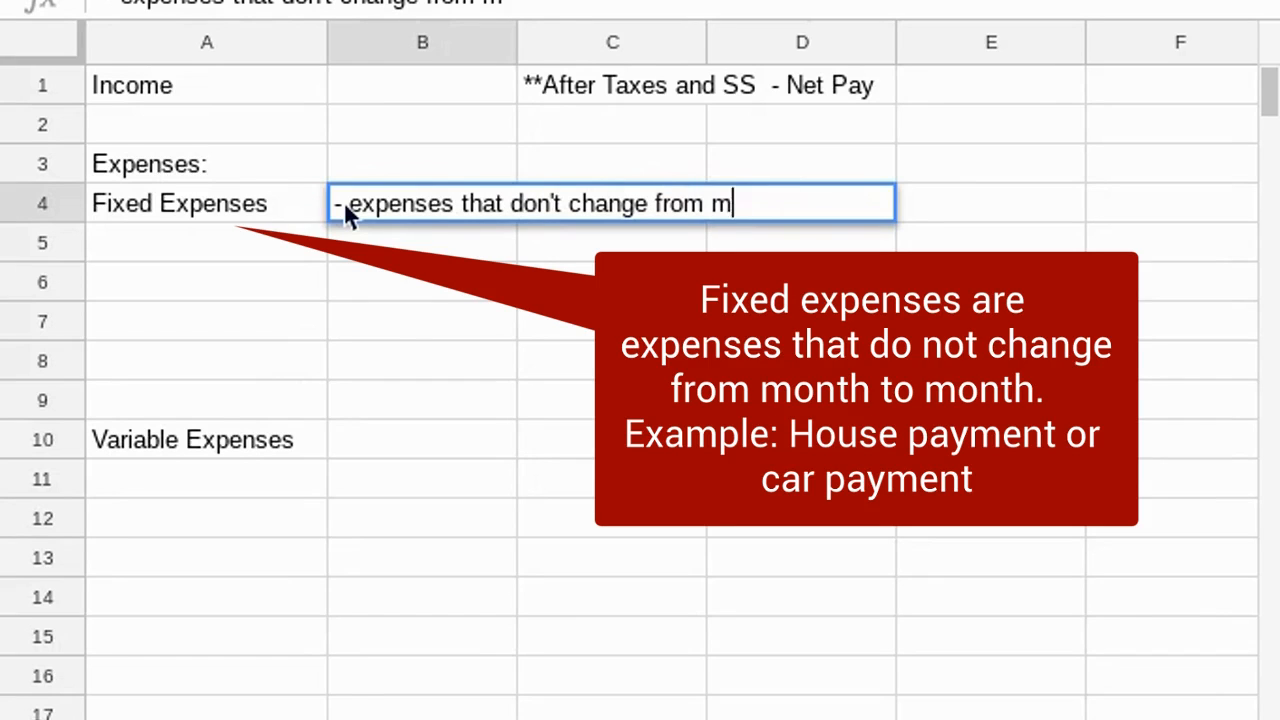
text(ont h to month)
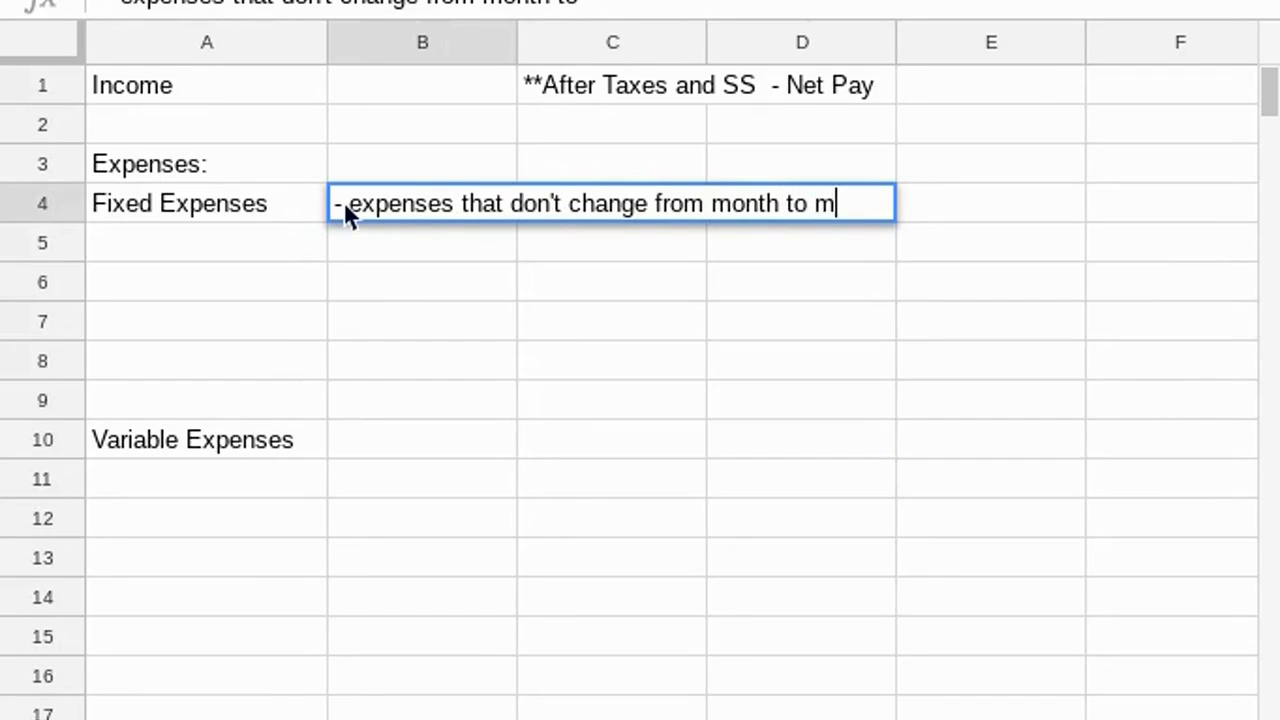
Step: Enter the description "- expense that do change from month to month" in cell B10 beside Variable Expenses
click(409, 440)
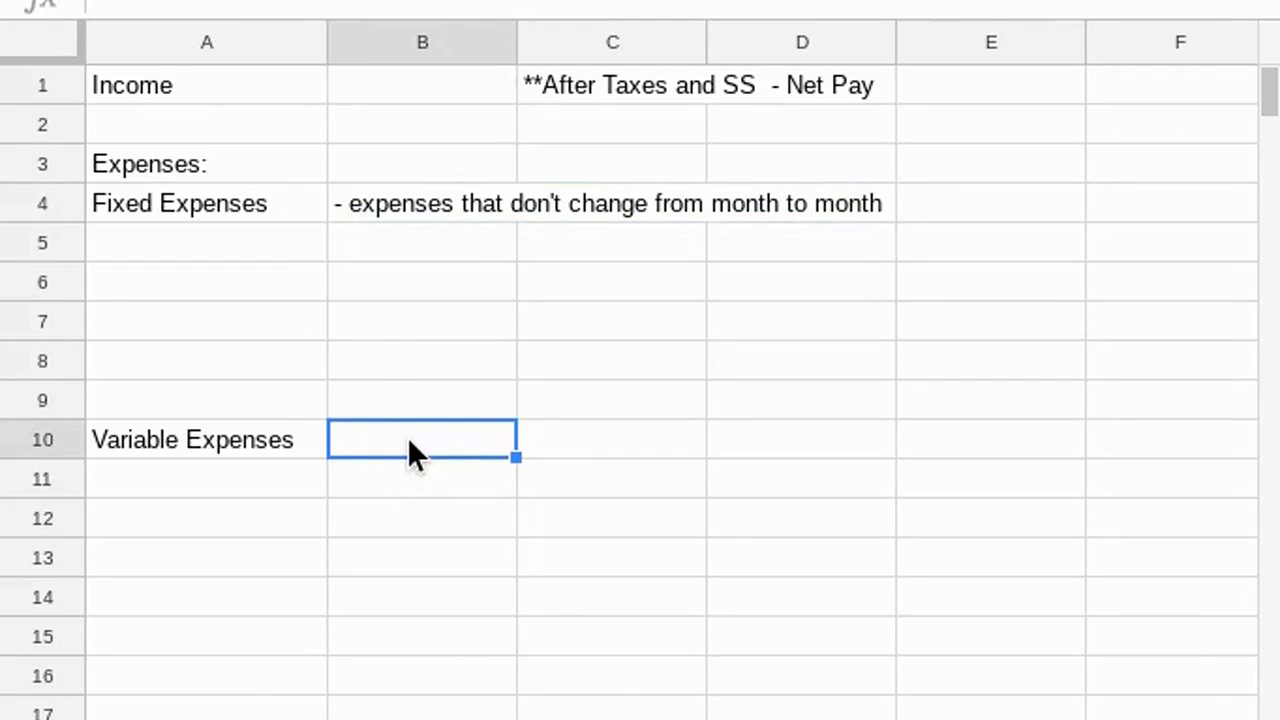
text(- )
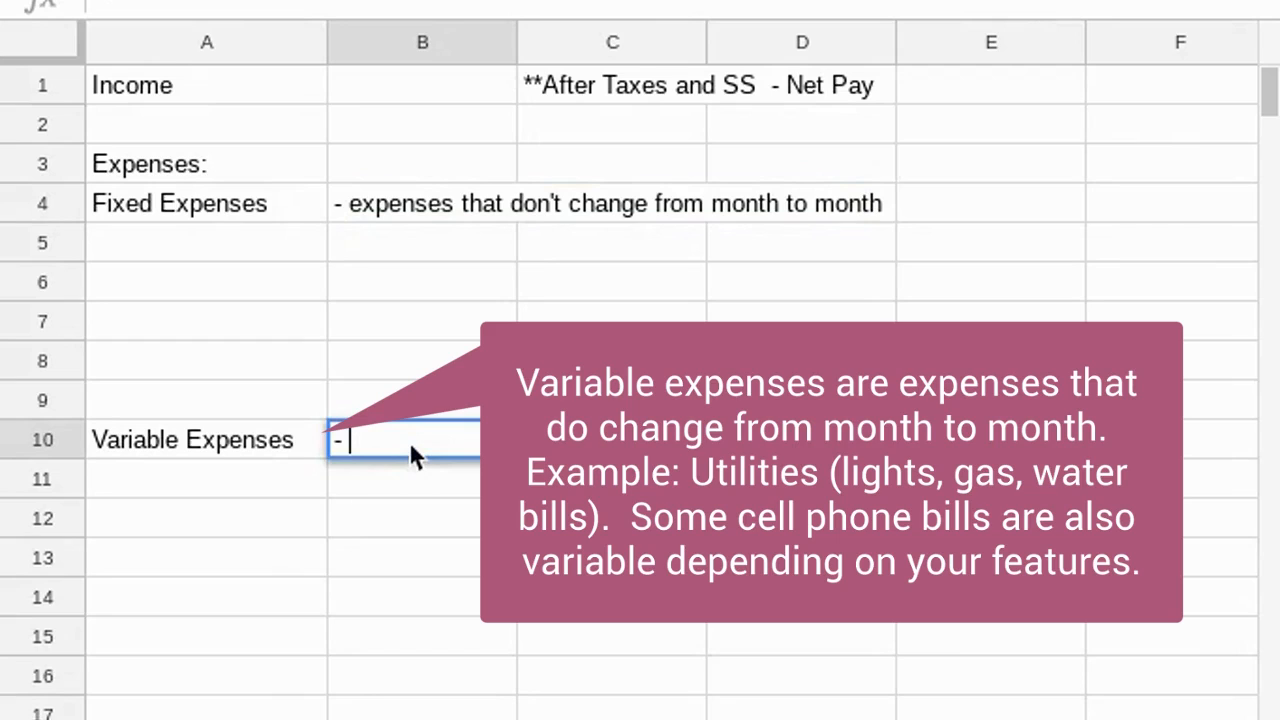
text(expense that do change from month to month)
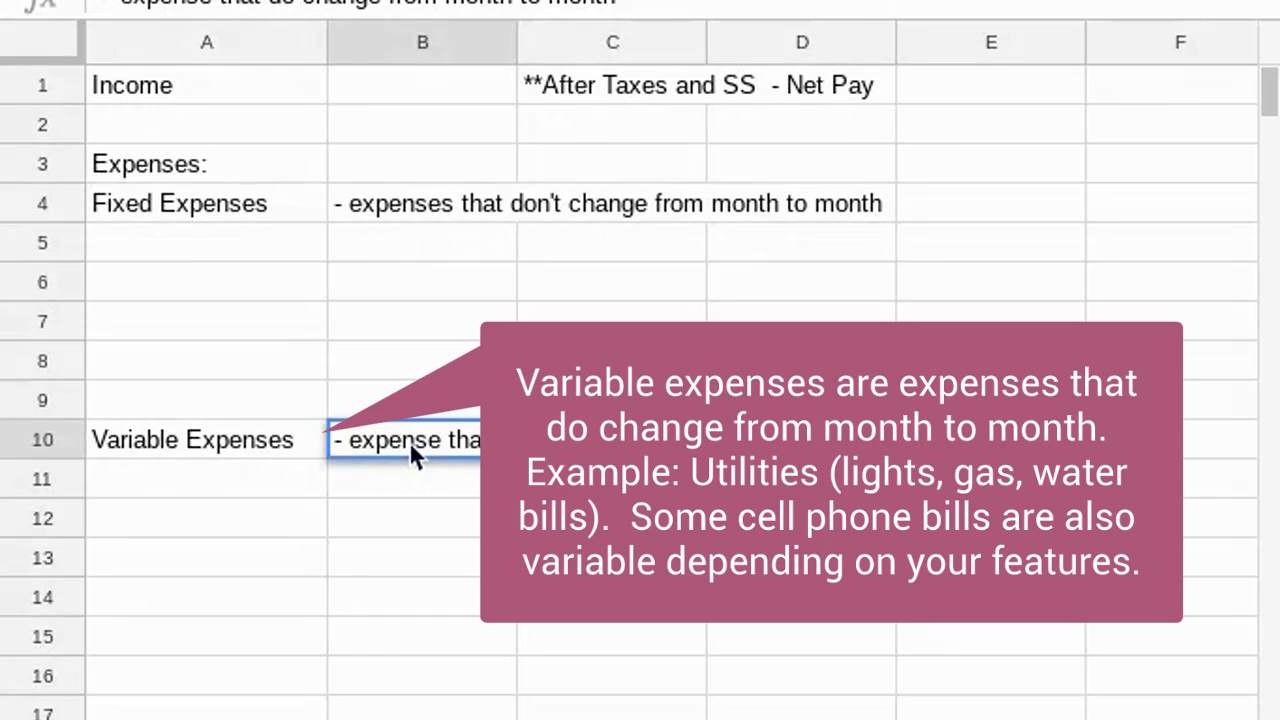
key(Return)
Step: Enter "Emergency Fund/Savings" in cell A16 and widen column A so the label fits
key(Return)
key(Return)
key(Return)
key(Return)
key(Return)
key(Return)
key(Return)
key(Return)
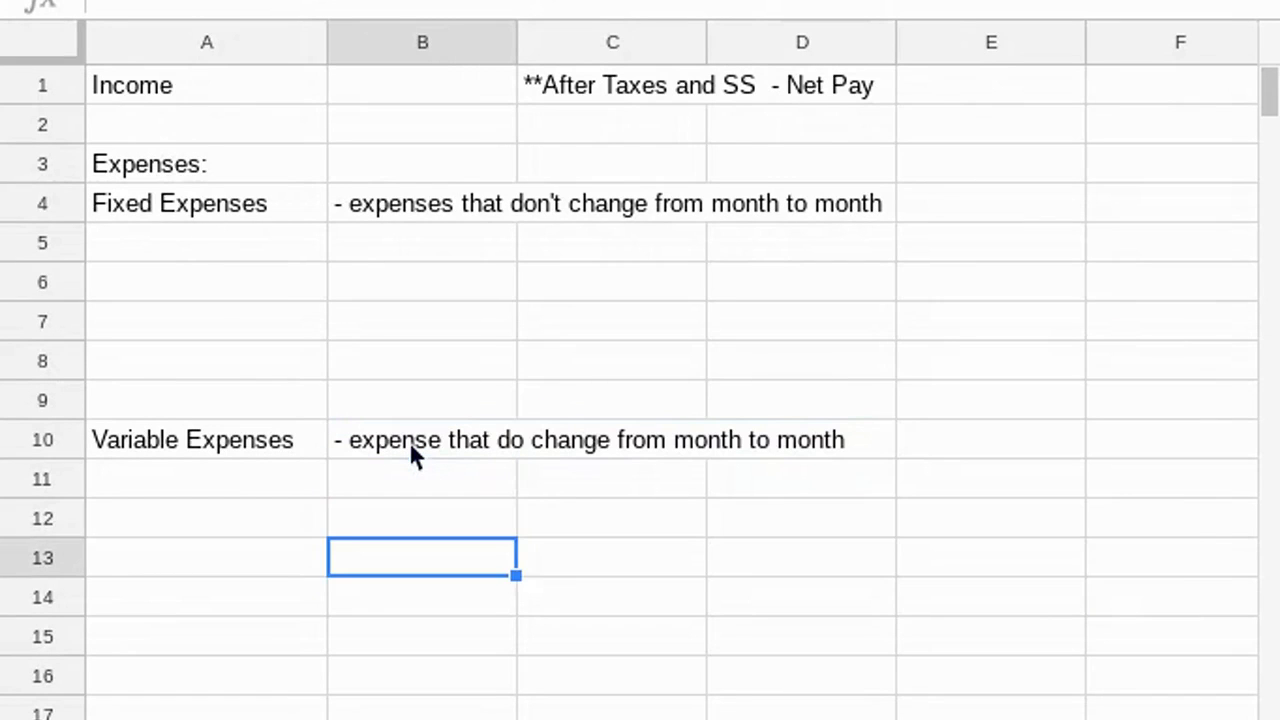
key(Return)
key(Return)
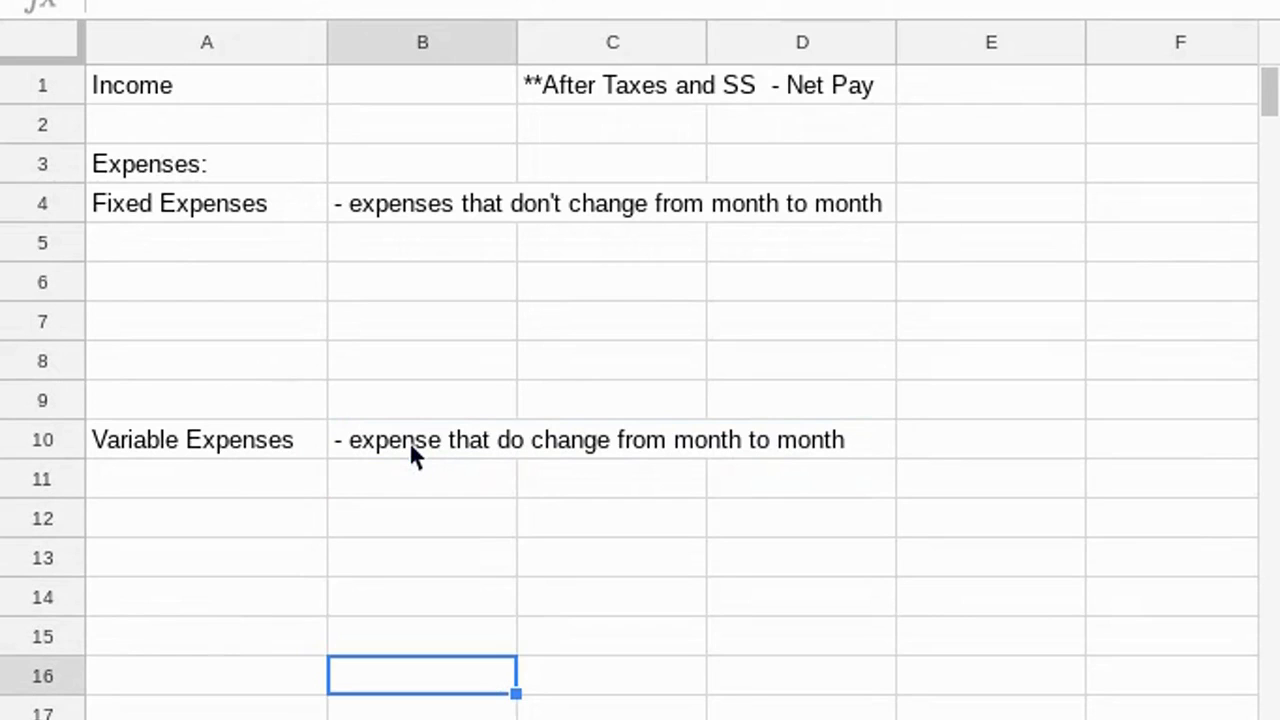
key(Left)
text(E)
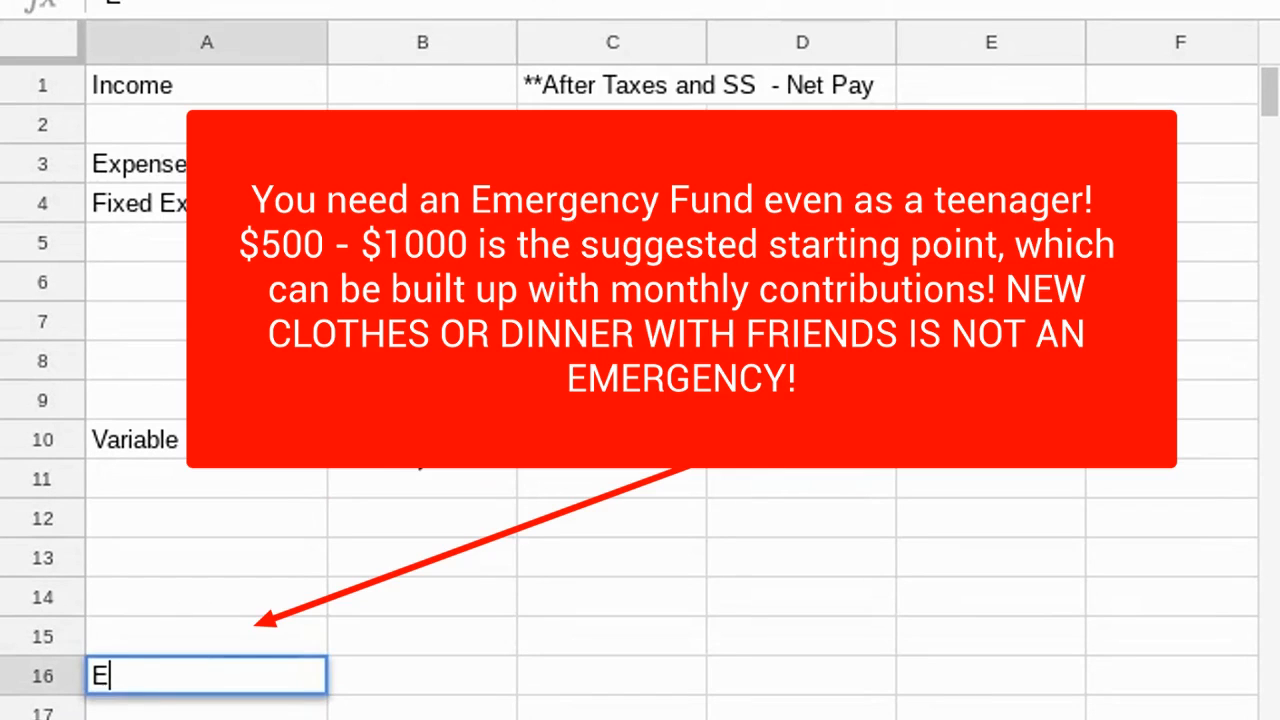
text(mergency F)
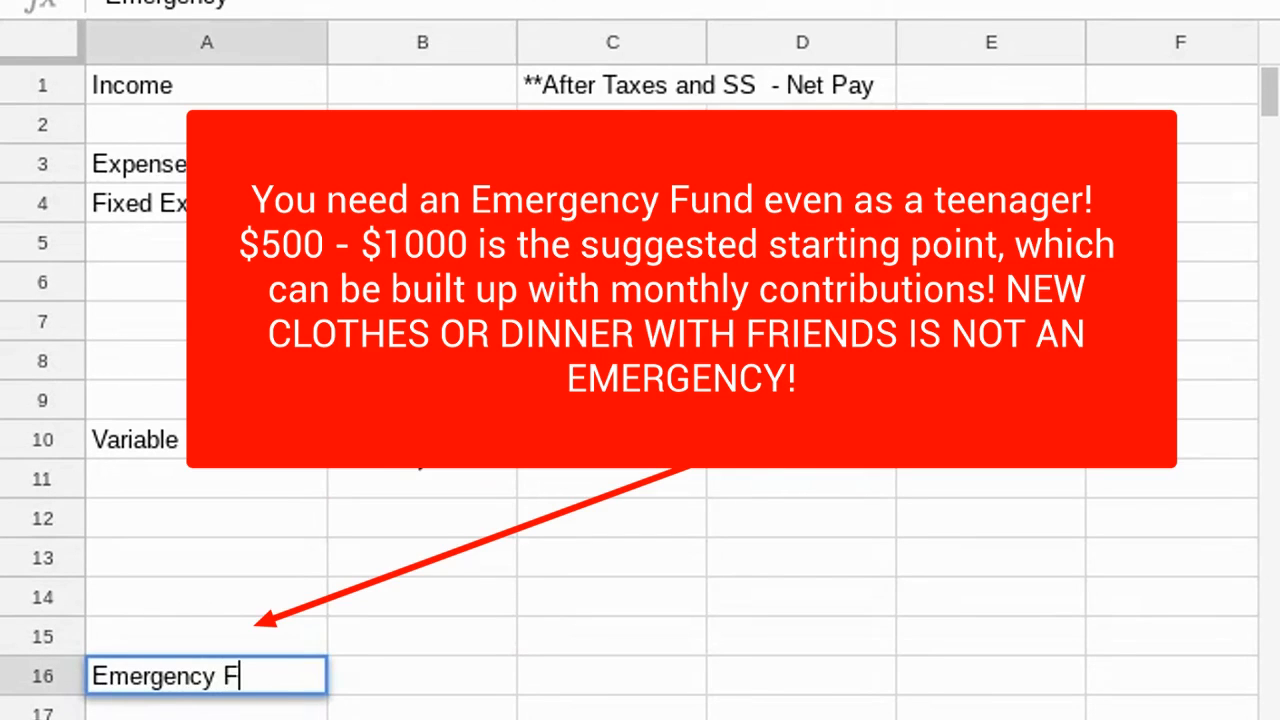
text(und/Saving)
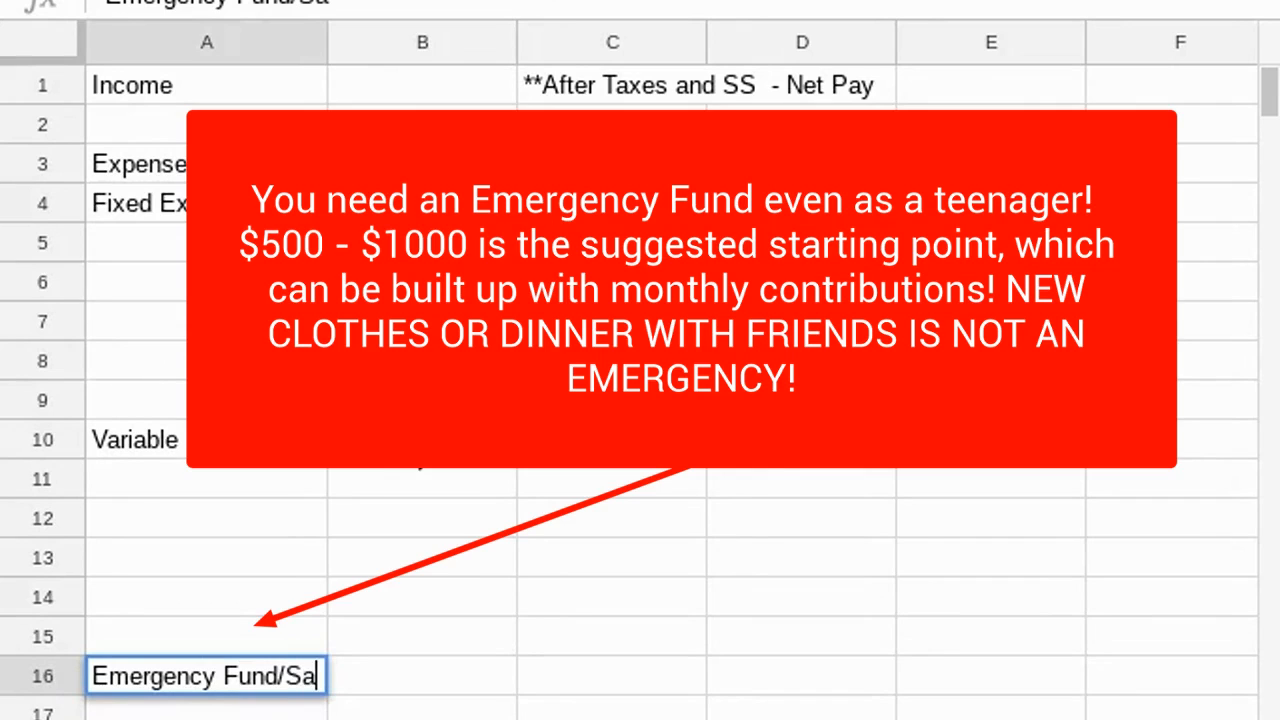
text(s)
key(Return)
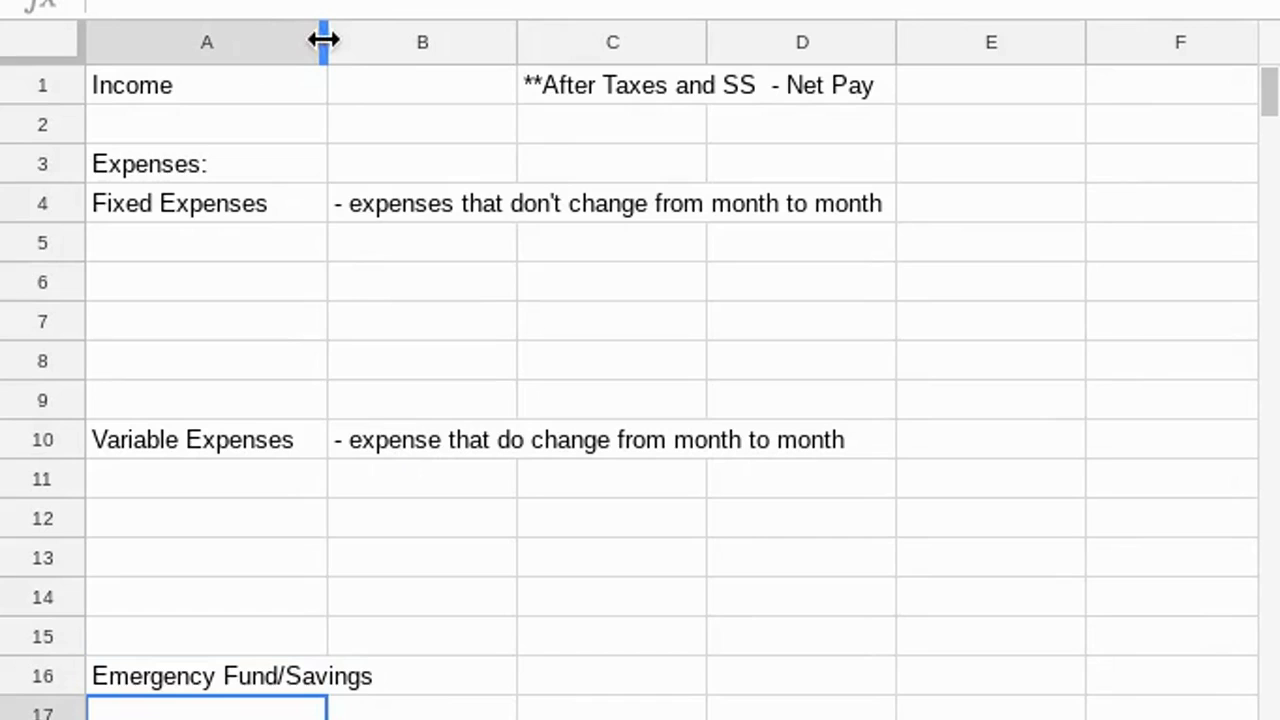
drag(326, 42, 385, 42)
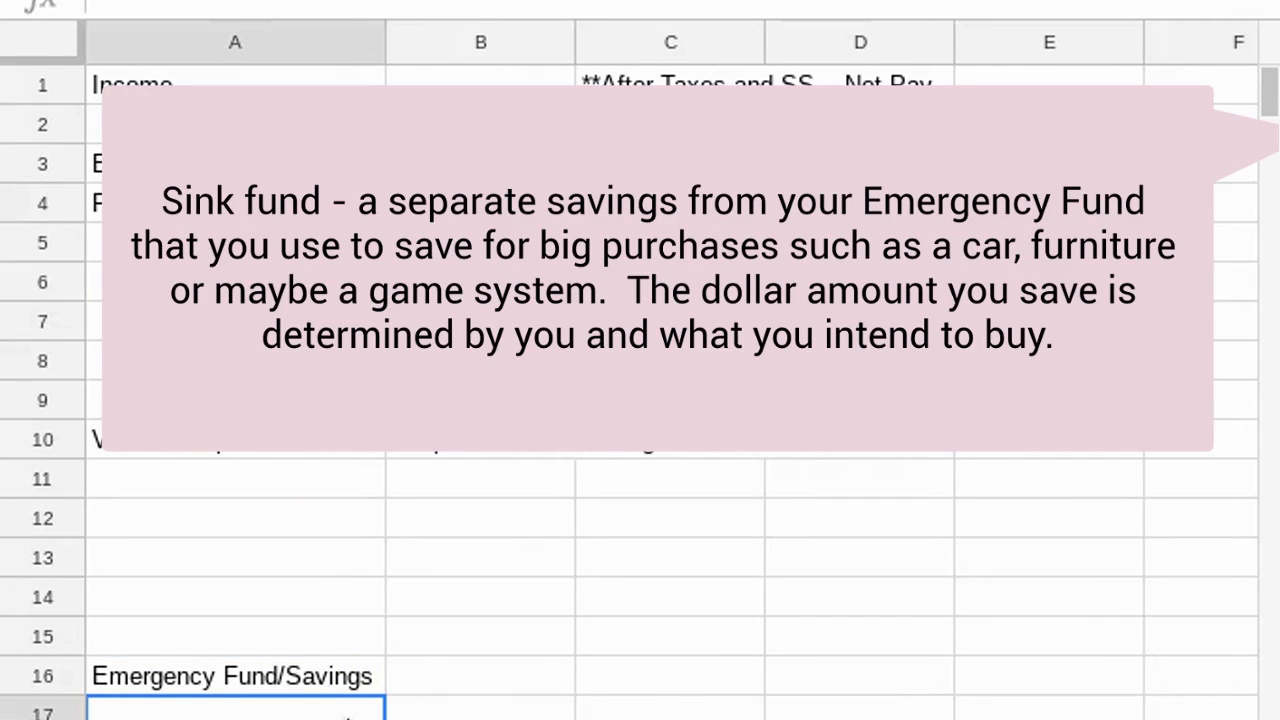
Step: Enter "Emergency Fund" in cell A17 and "Sink Fund" in cell A18 under the Emergency Fund/Savings heading
text(Emergency)
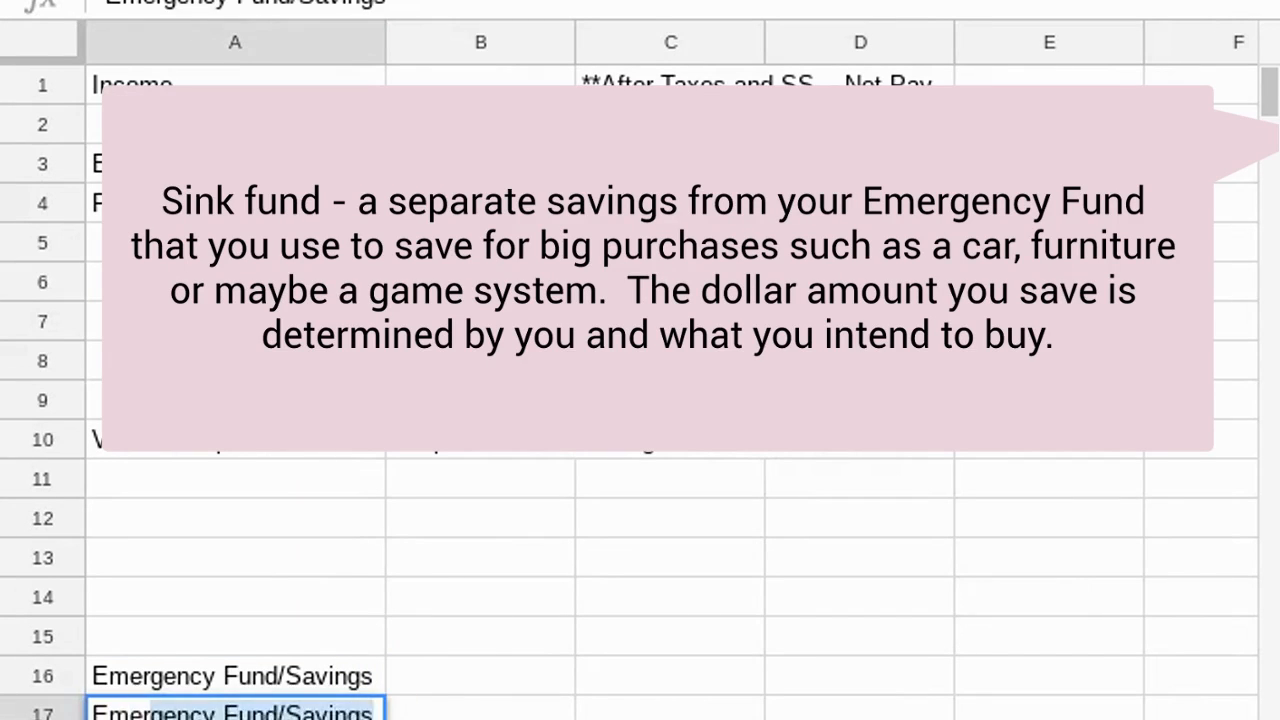
text( Fund/)
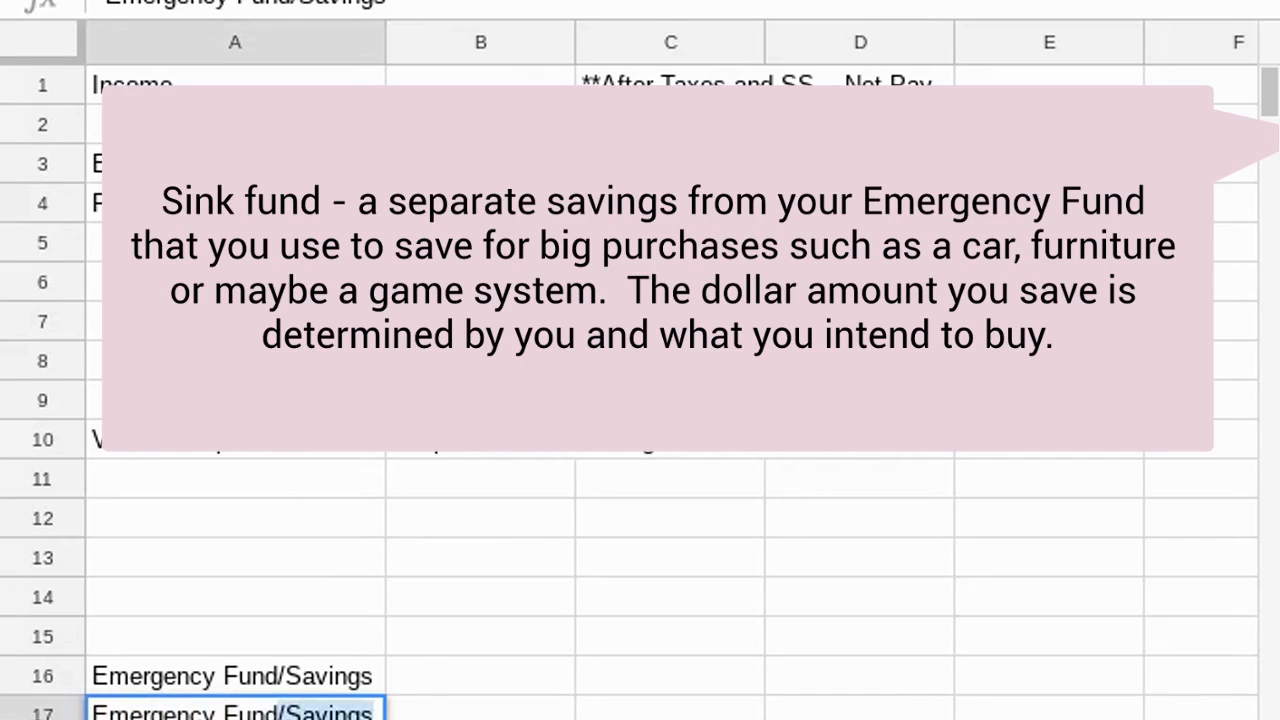
key(BackSpace)
key(BackSpace)
key(Return)
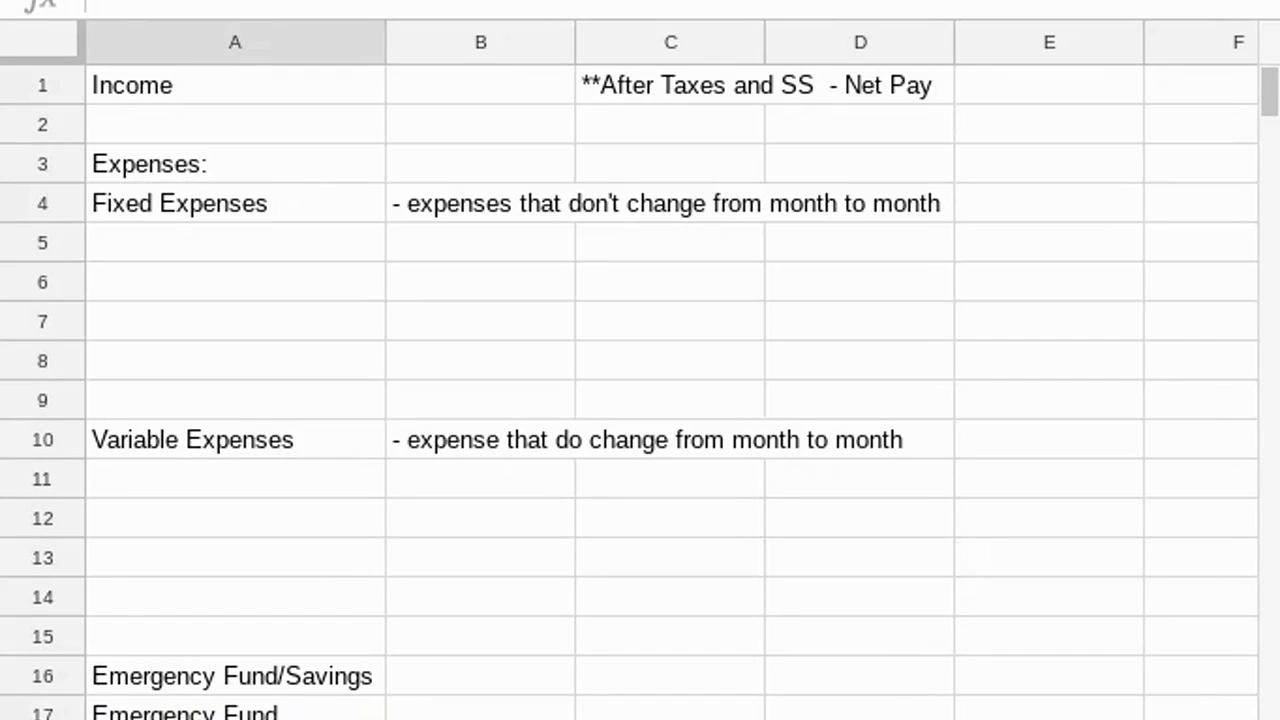
text(Sink Fund)
key(Return)
key(Up)
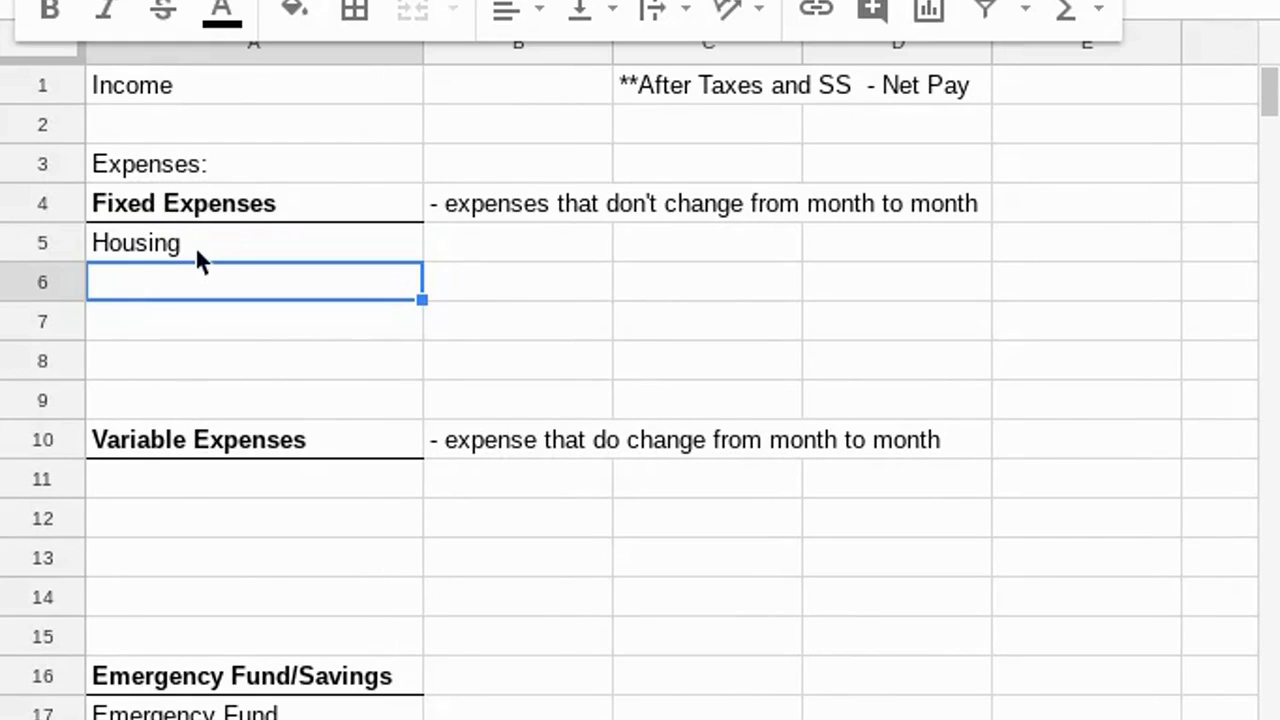
Step: Enter "Housing" in cell A5 and "Transportation" in cell A6 under the Fixed Expenses heading
text(Transportation)
key(Return)
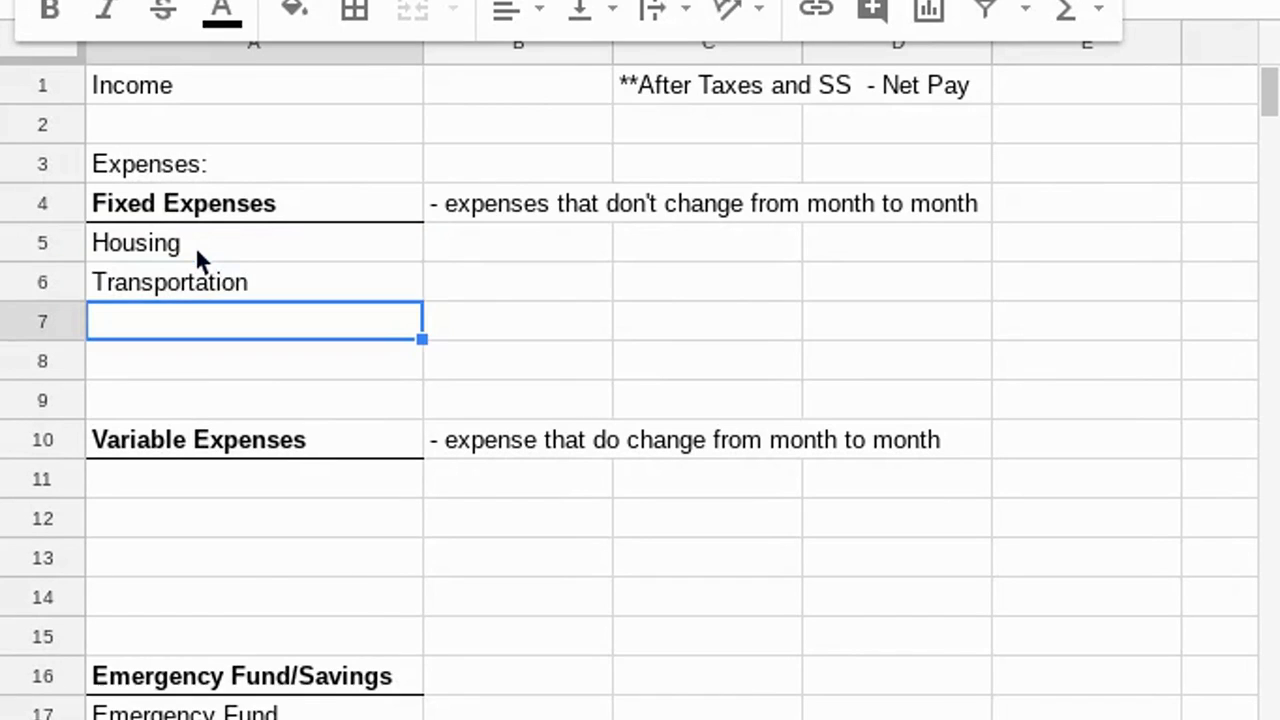
key(ctrl+z)
key(ctrl+z)
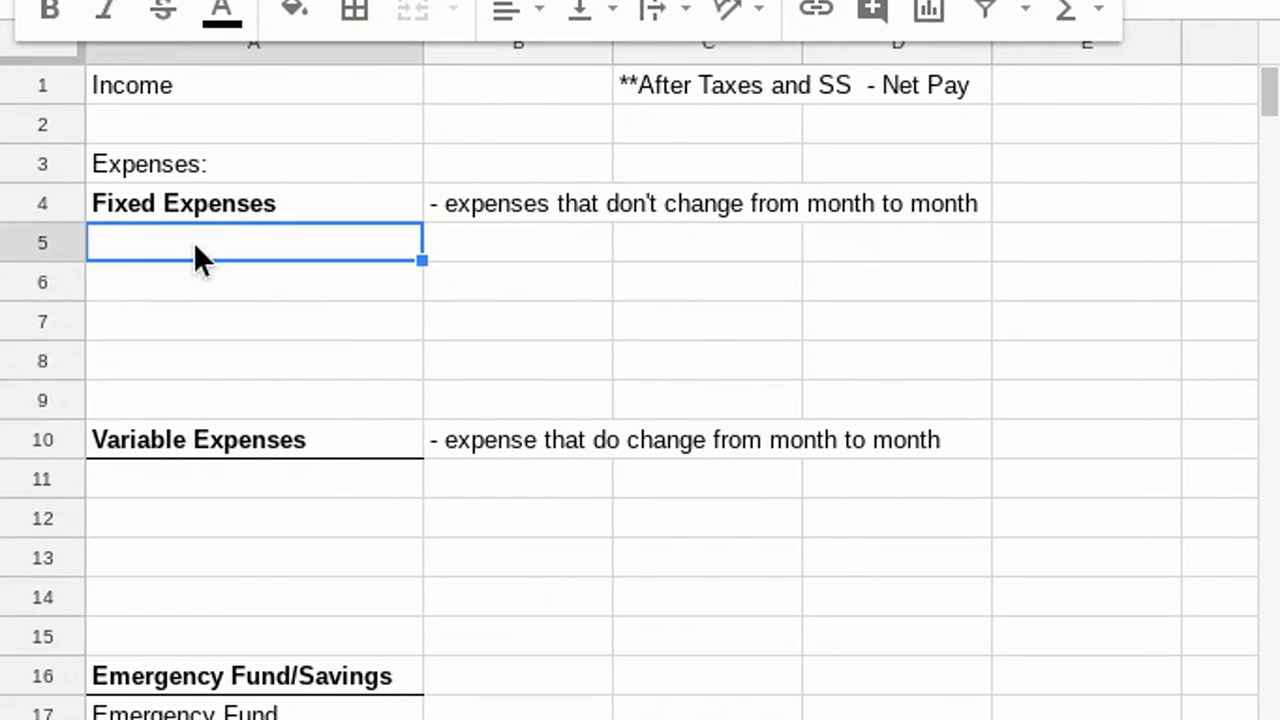
text(Housing)
key(Return)
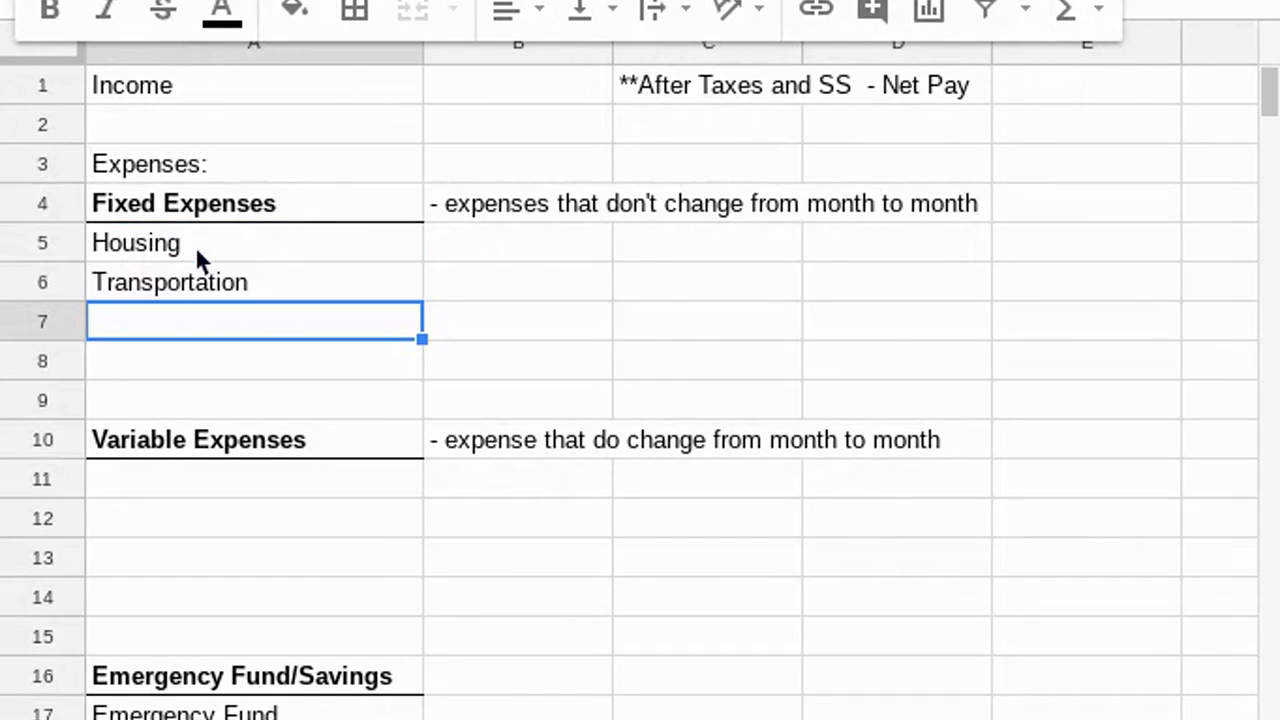
Step: Add "College" in cell A7 and "Retirement" in cell A8 to the fixed expenses list
text(College)
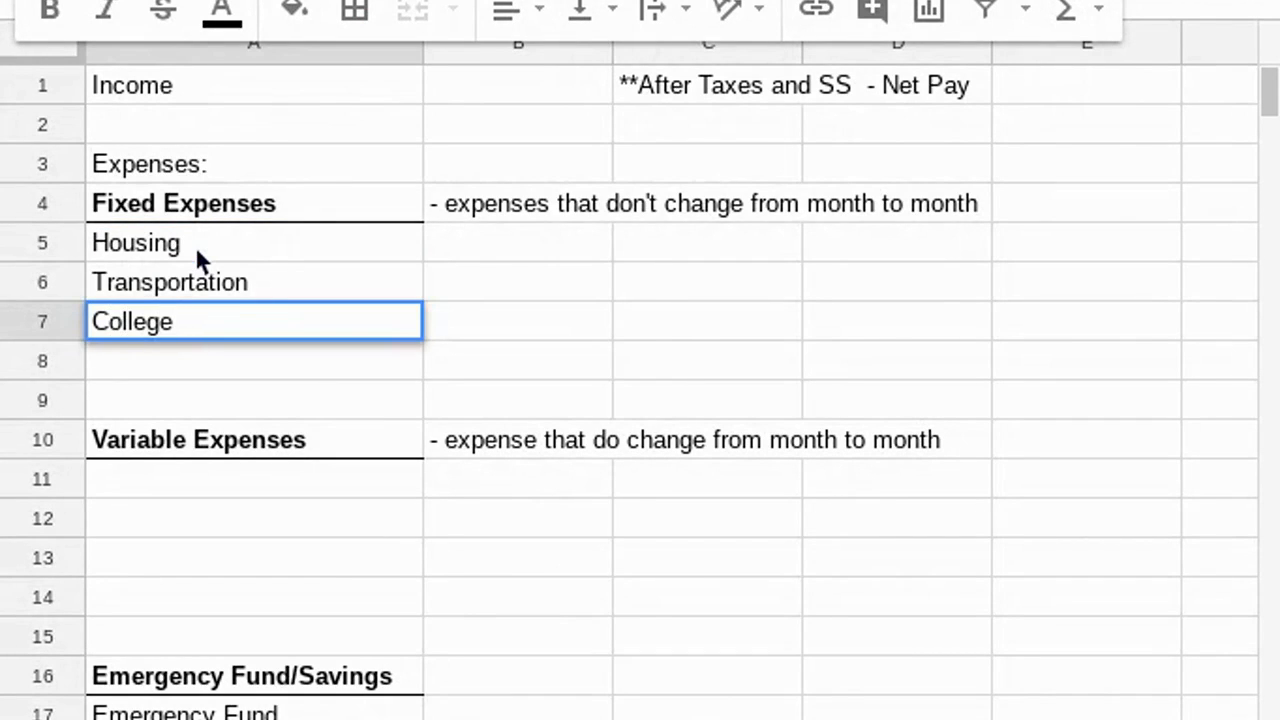
key(Return)
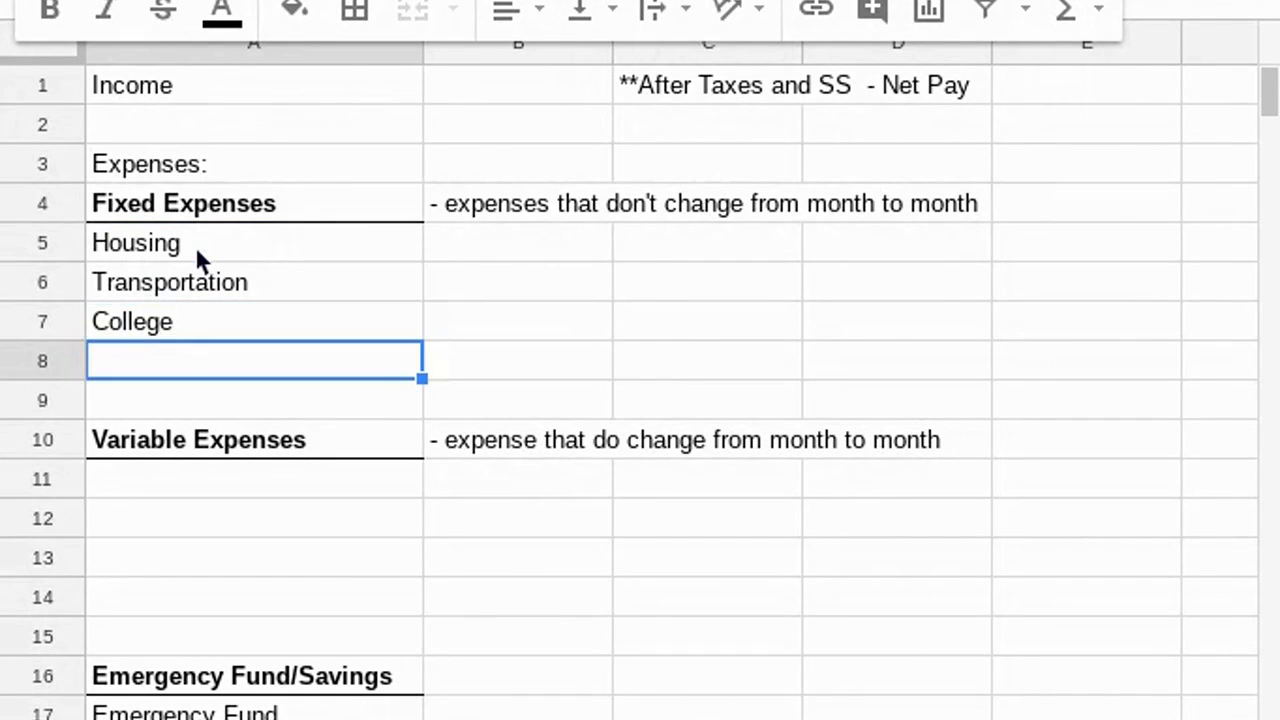
text(Retirement)
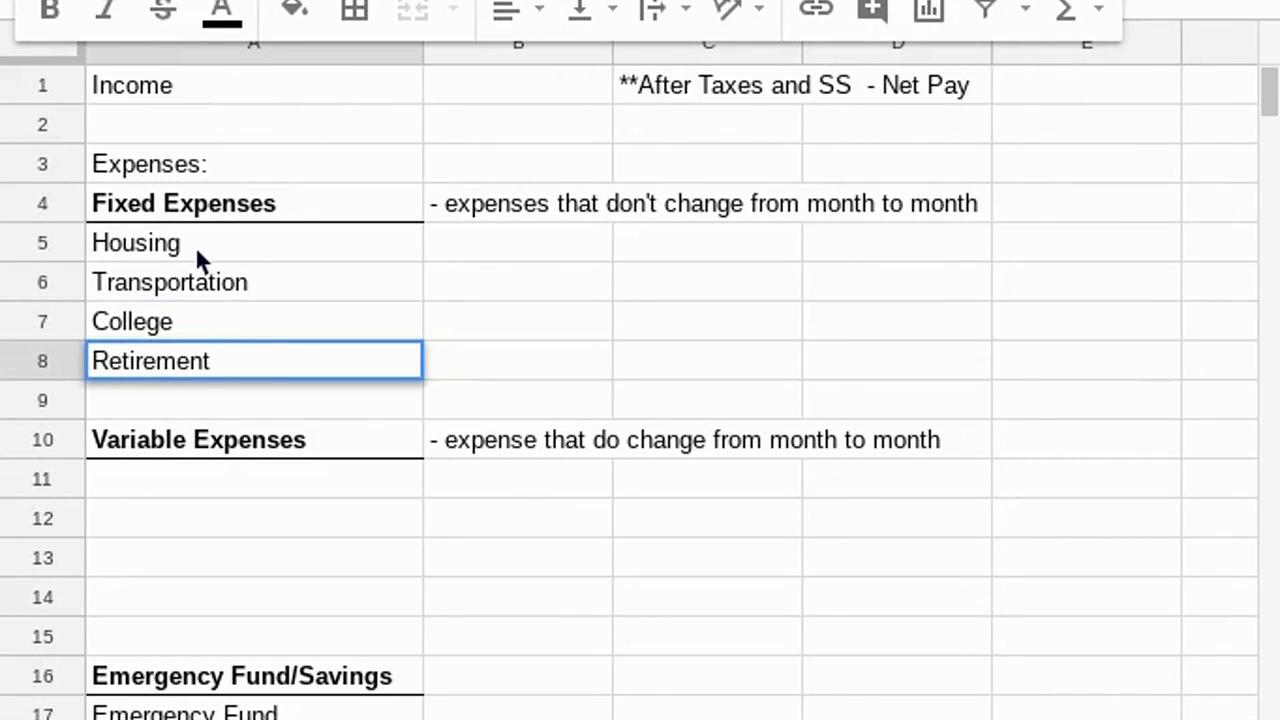
key(Return)
Step: Enter "Insurance" in cell A9 as the last item of the fixed expenses list
key(Down)
key(Down)
key(Down)
key(Up)
key(Up)
key(Up)
key(Up)
key(Down)
text(Insure)
key(BackSpace)
text(ance)
key(Return)
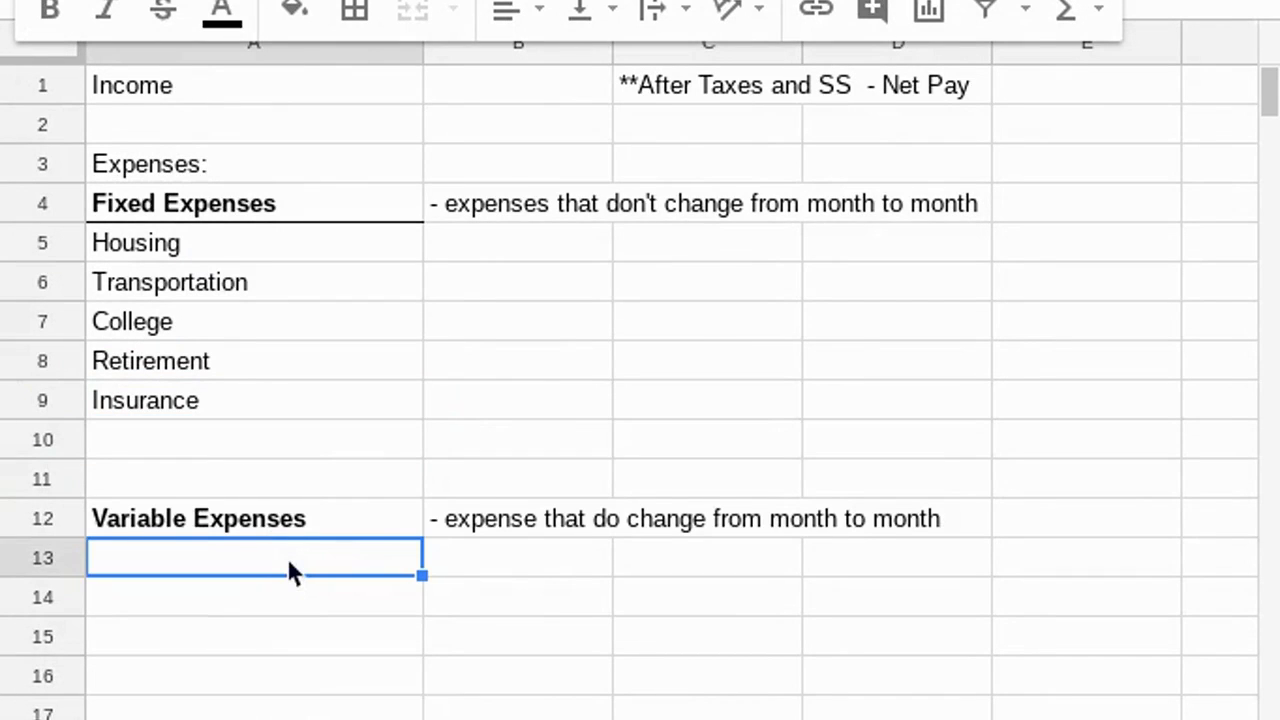
Step: List "Utilities", "Fun" and "Food" in cells A13 to A15 under the Variable Expenses heading
text(Utilities)
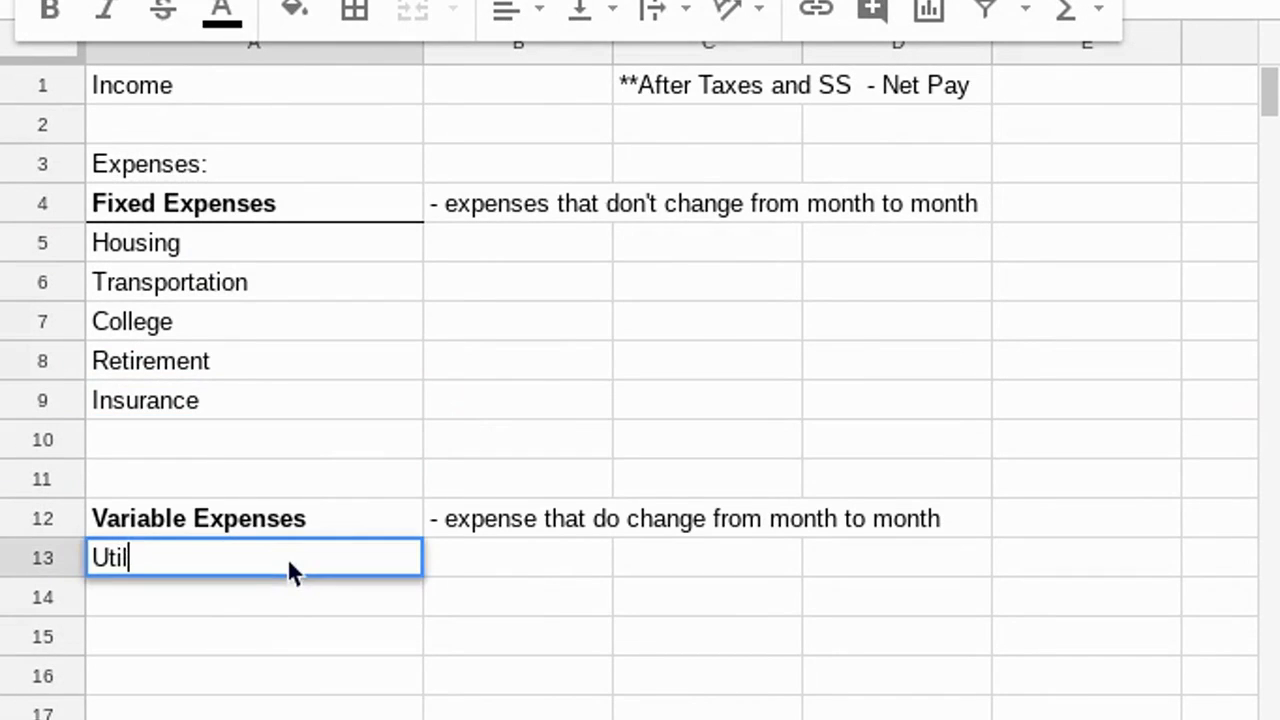
key(Return)
text(Fun)
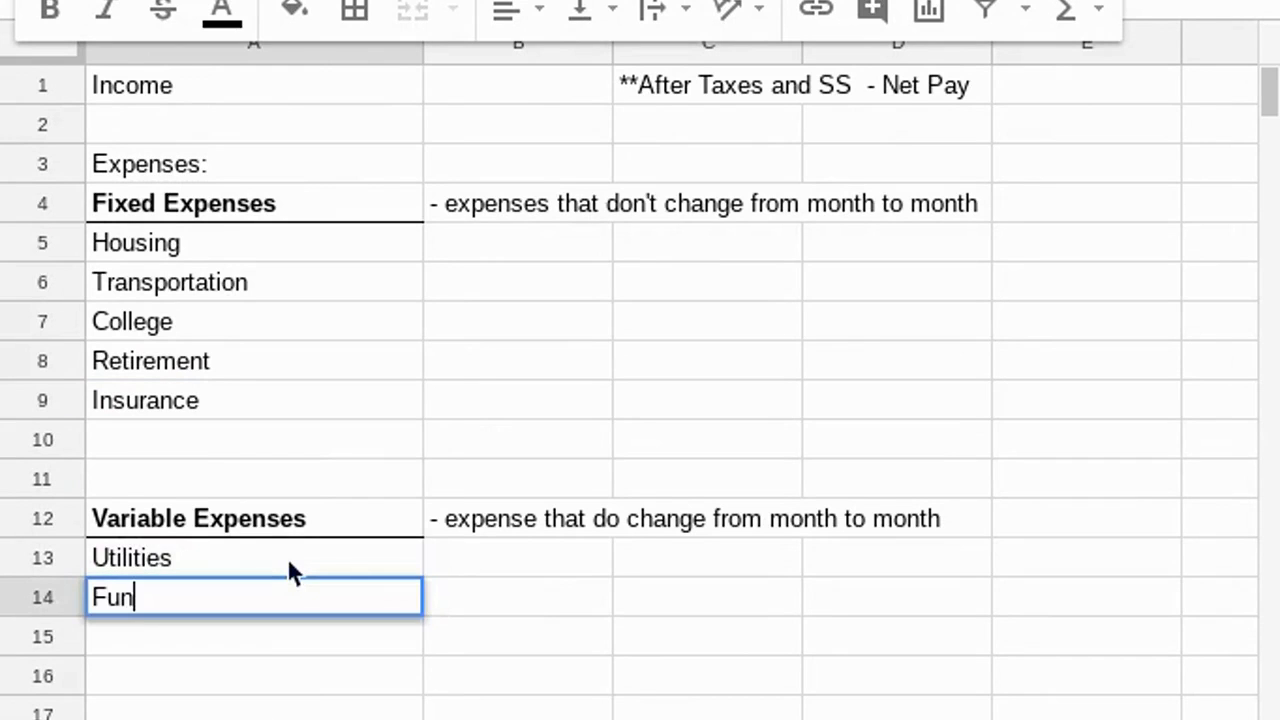
key(Return)
text(Food)
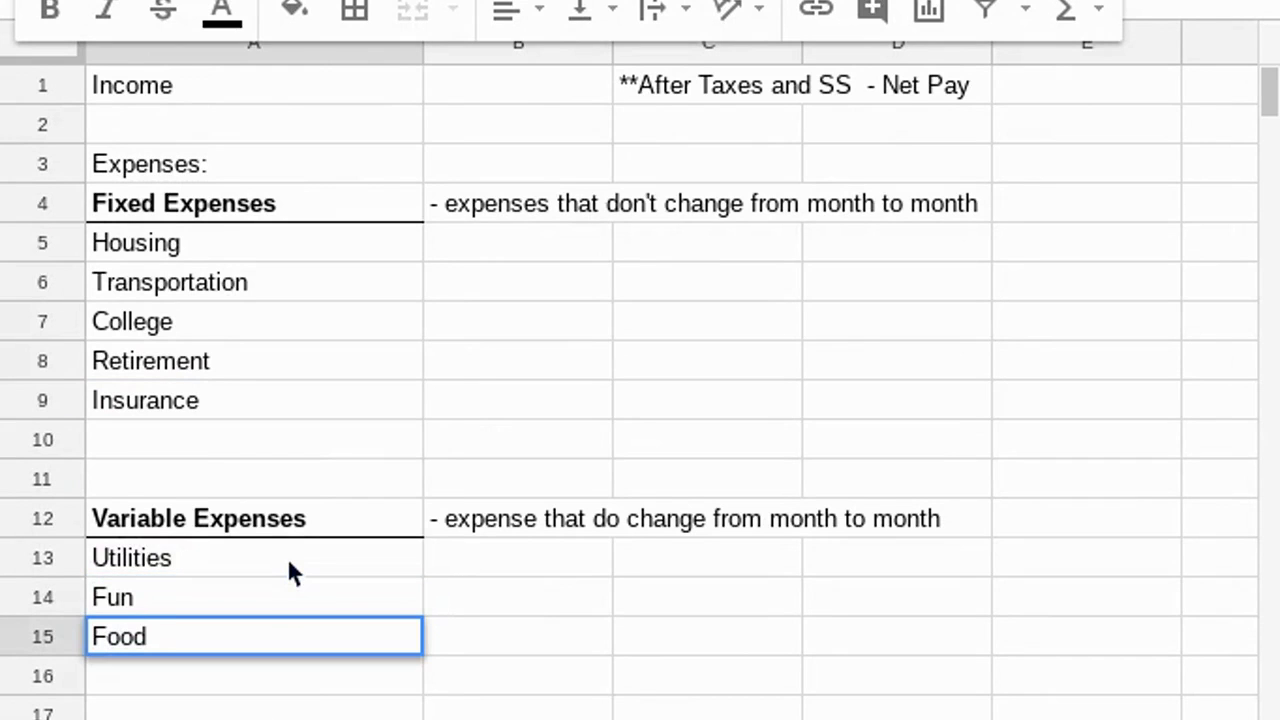
key(Return)
key(Right)
key(Right)
key(Down)
key(Down)
key(Down)
key(Down)
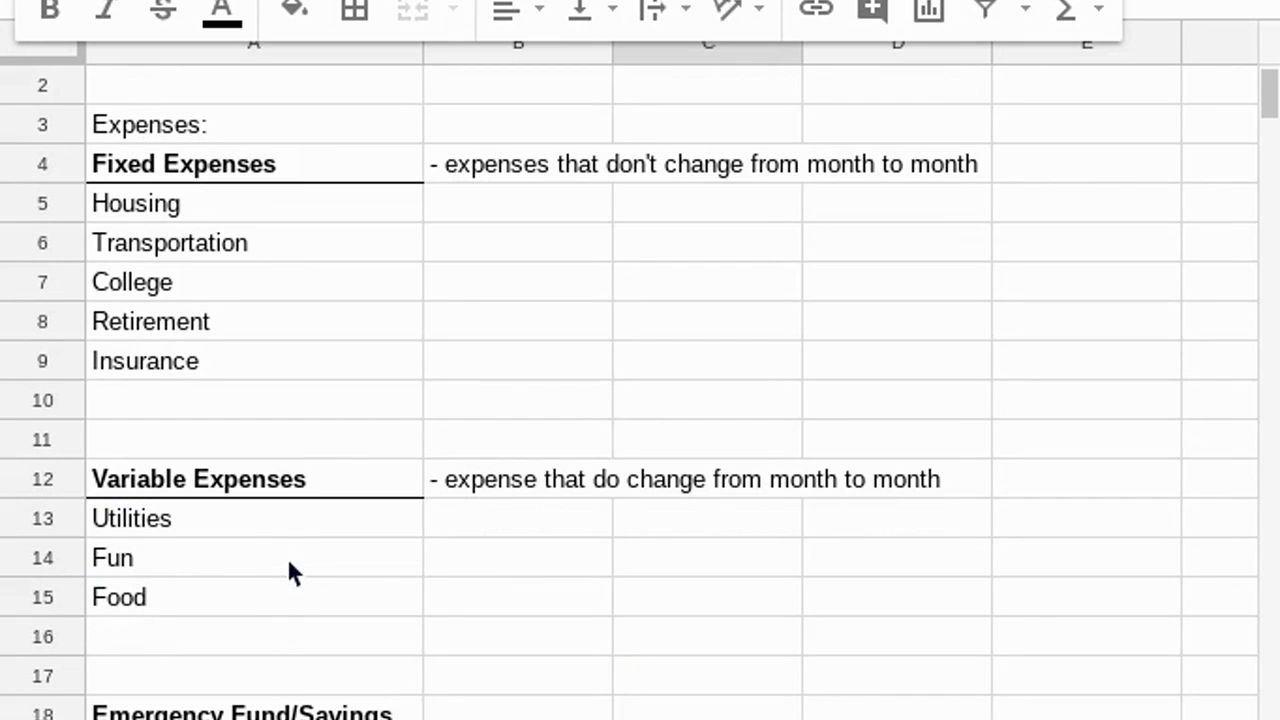
key(Left)
key(Left)
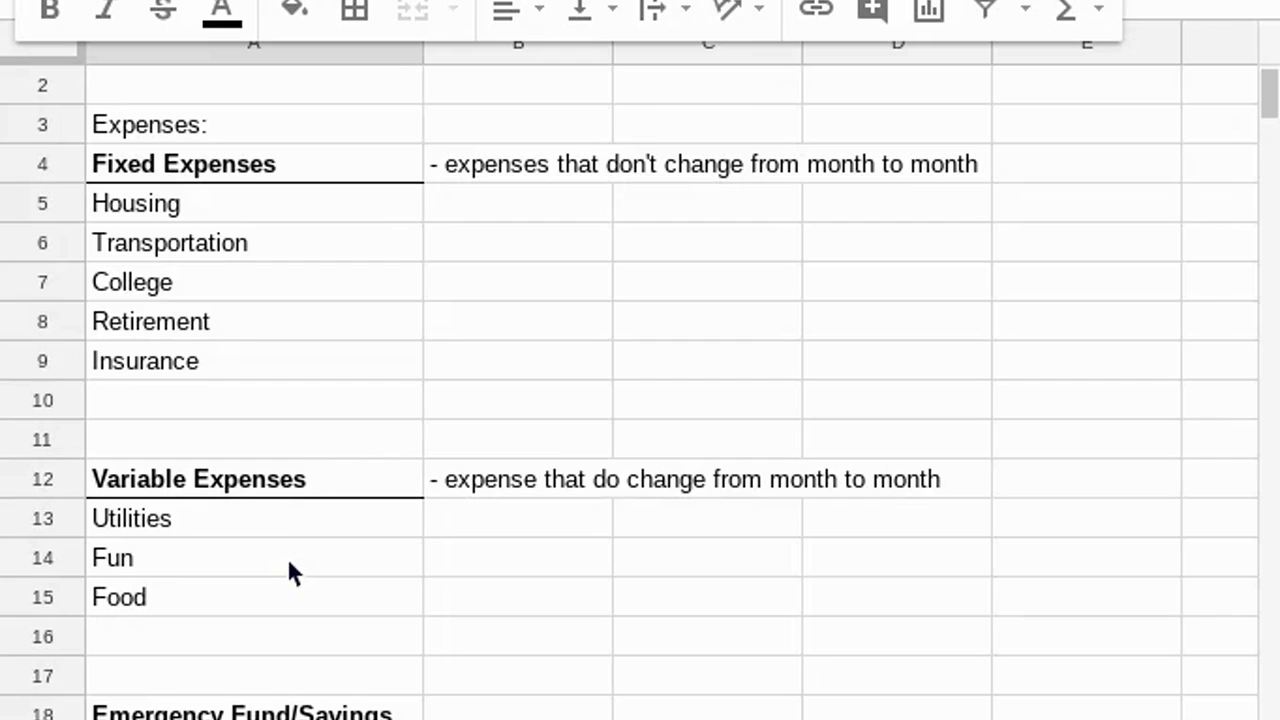
Step: Enter the column headers "Budget", "Actual" and "Difference" in cells B3, C3 and D3 beside Expenses
key(Up)
key(Up)
key(Up)
key(Up)
key(Up)
key(Up)
key(Up)
key(Up)
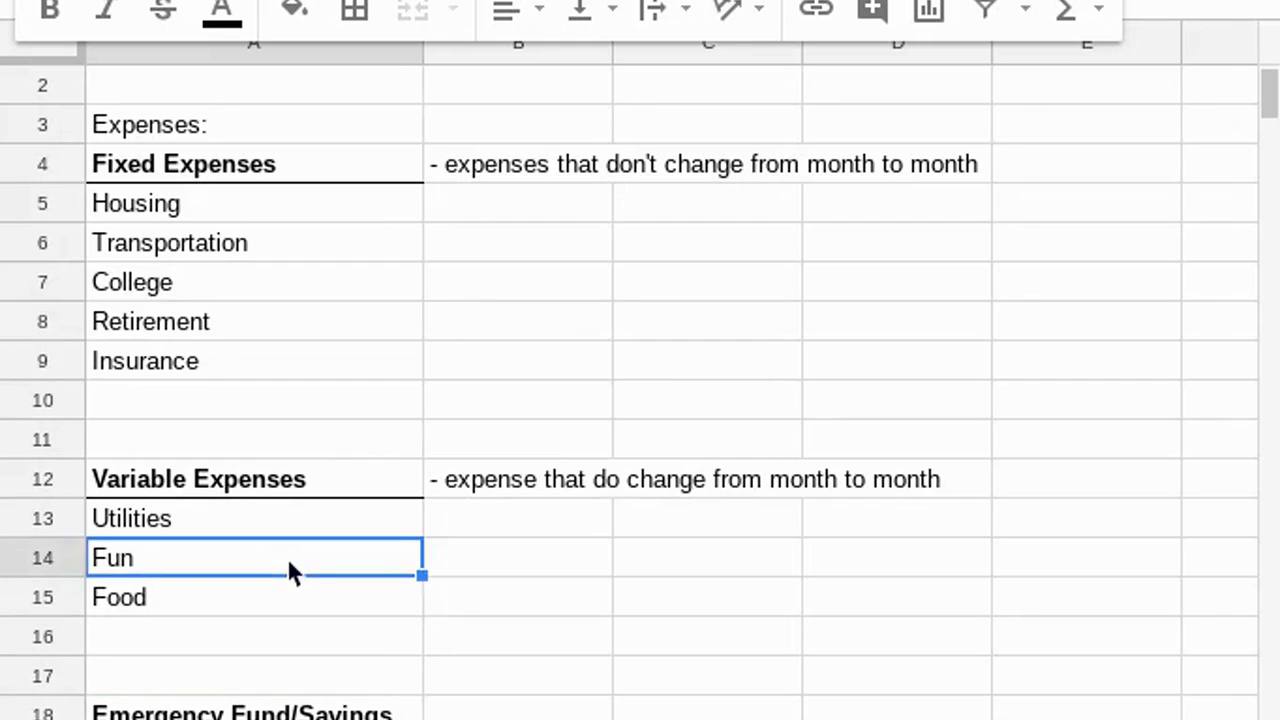
key(Right)
key(Right)
key(Left)
key(Up)
key(Up)
key(Up)
key(Up)
key(Up)
key(Up)
key(Up)
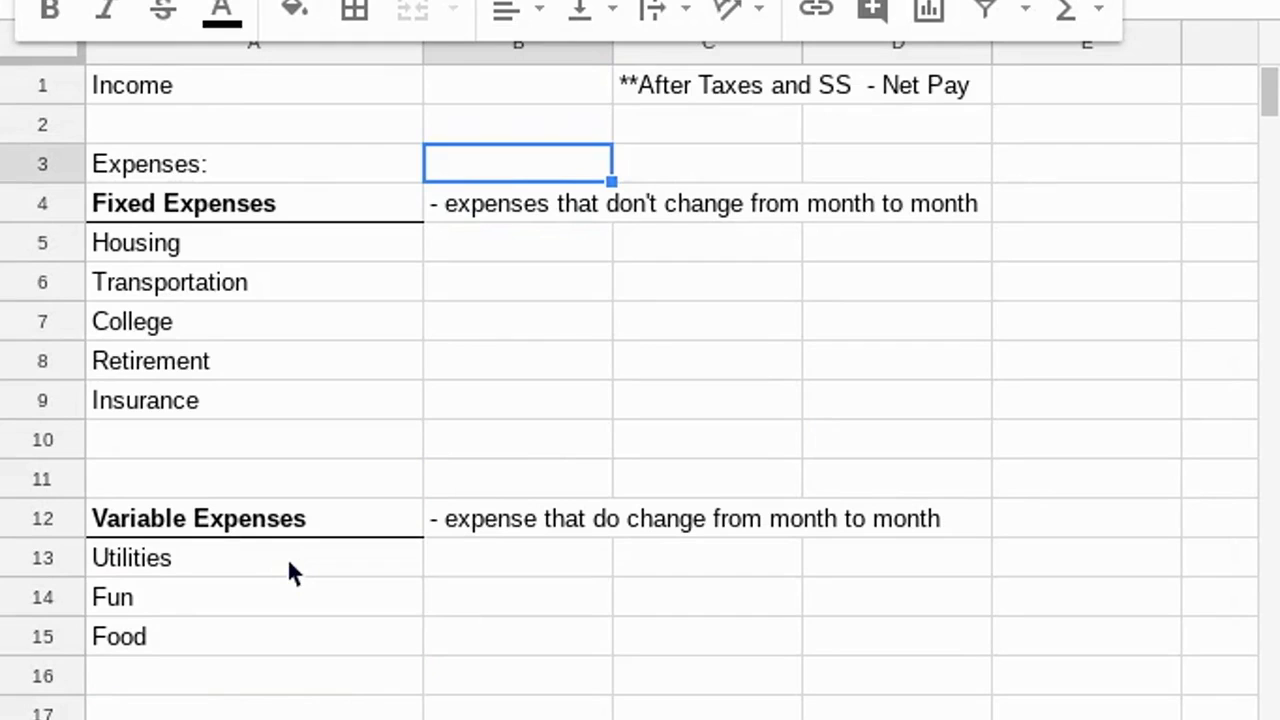
text(Budgetq)
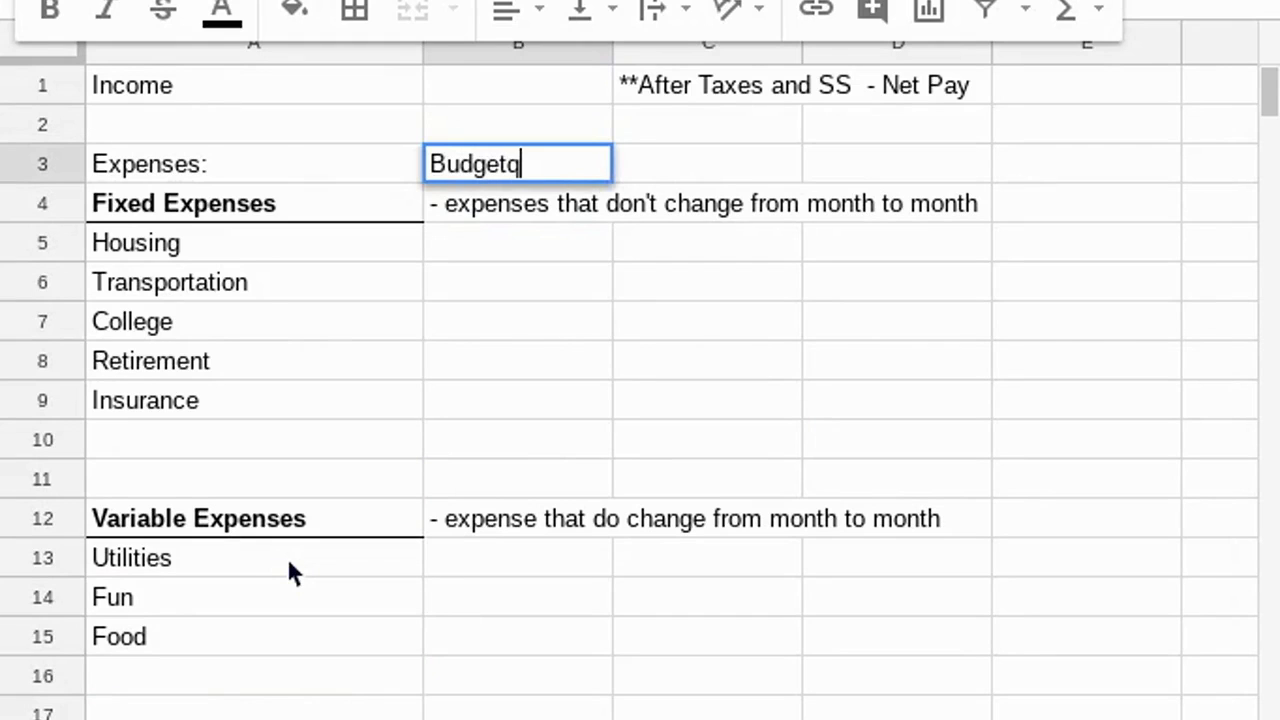
key(BackSpace)
key(Tab)
text(Actual)
key(Tab)
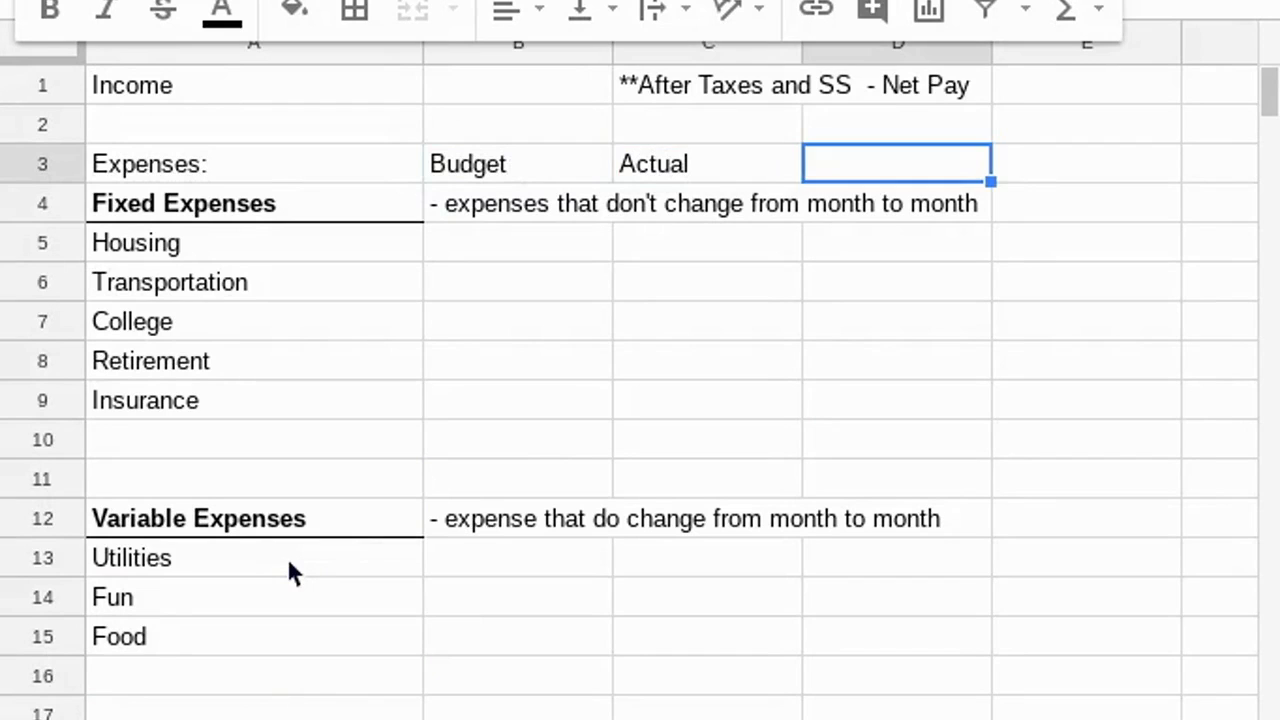
text(Difference)
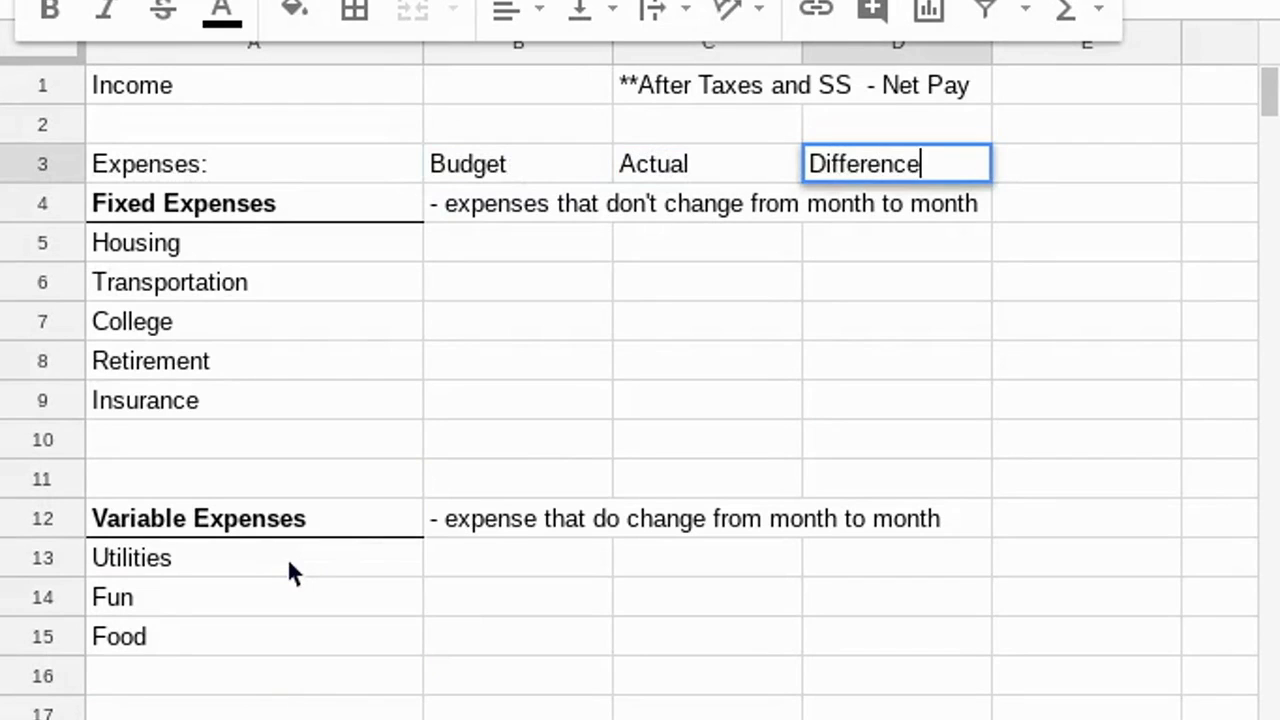
key(Return)
Step: Centre the Budget, Actual and Difference headers in B3:D3 and colour their text red
drag(469, 161, 895, 174)
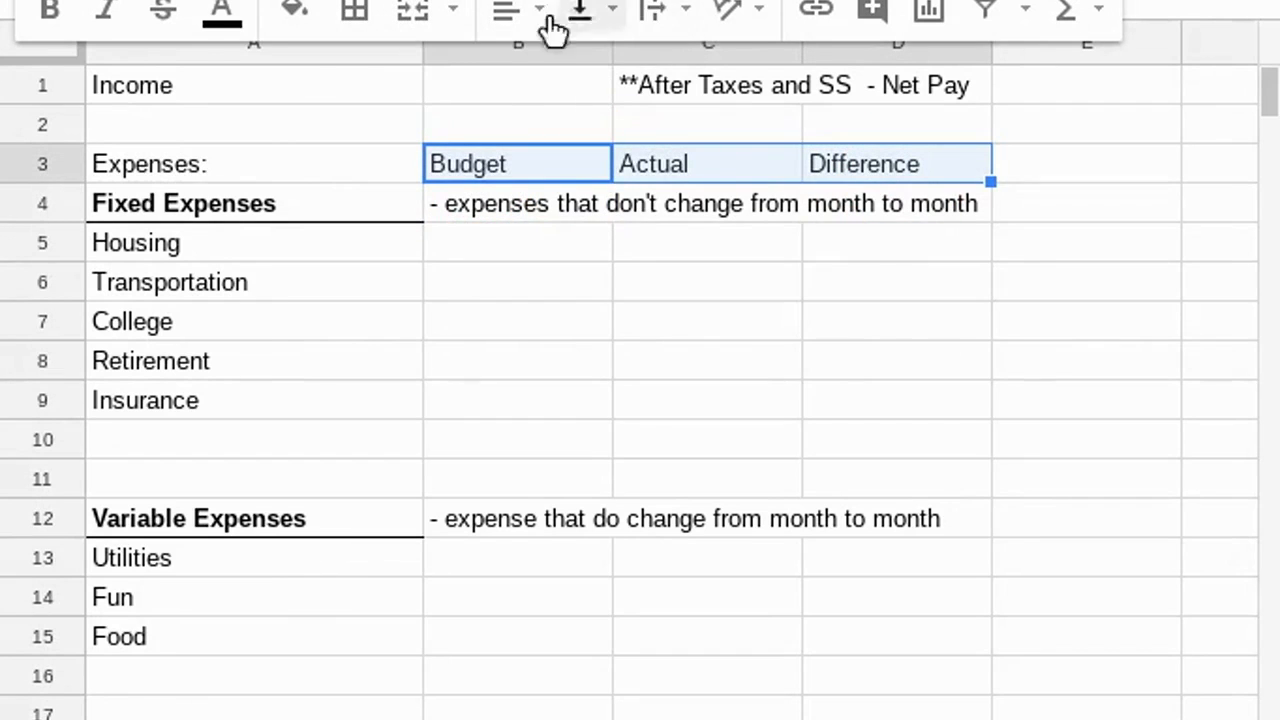
key(ctrl+shift+e)
click(222, 15)
click(267, 172)
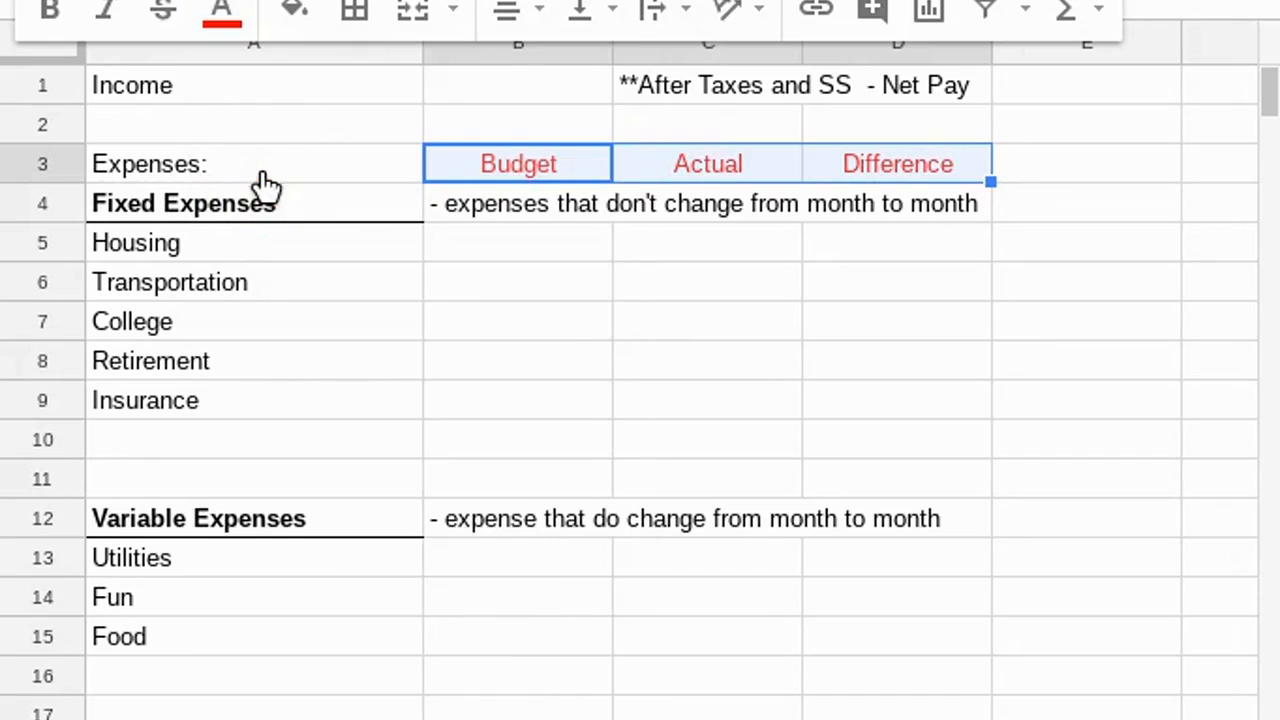
Step: Add a bottom border to the Budget, Actual and Difference header cells B3:D3
click(355, 14)
click(548, 152)
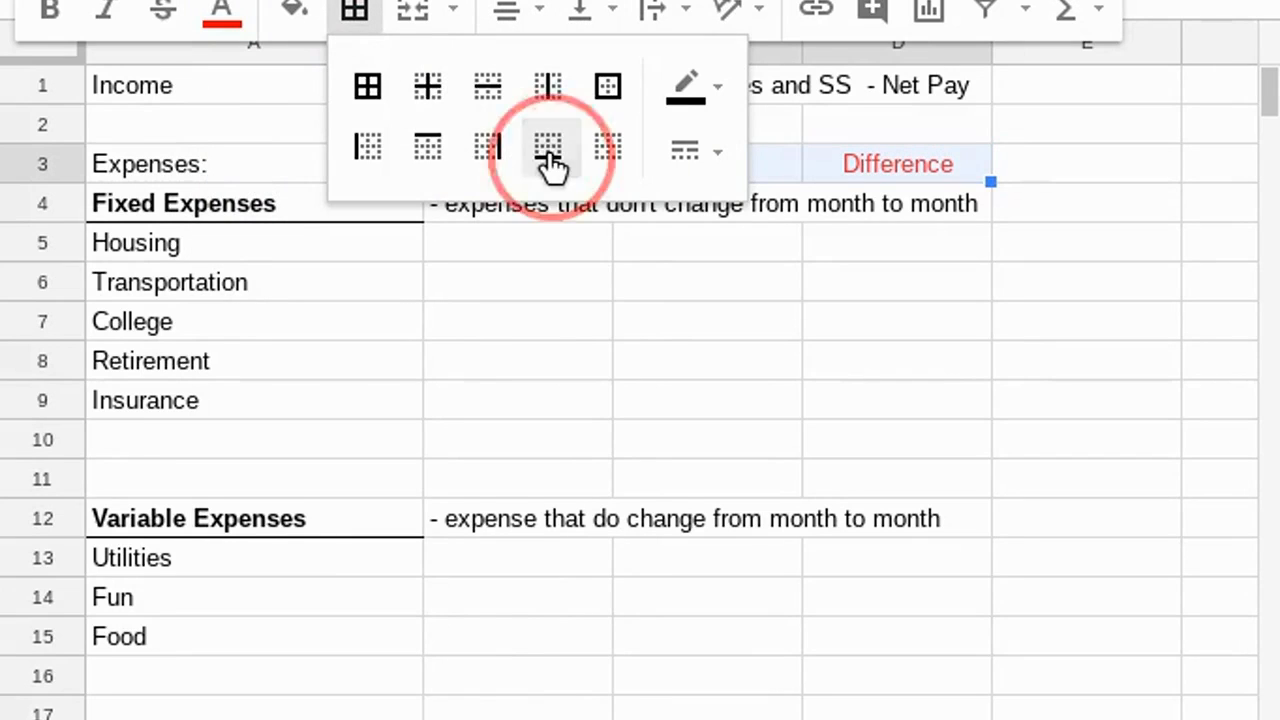
click(634, 362)
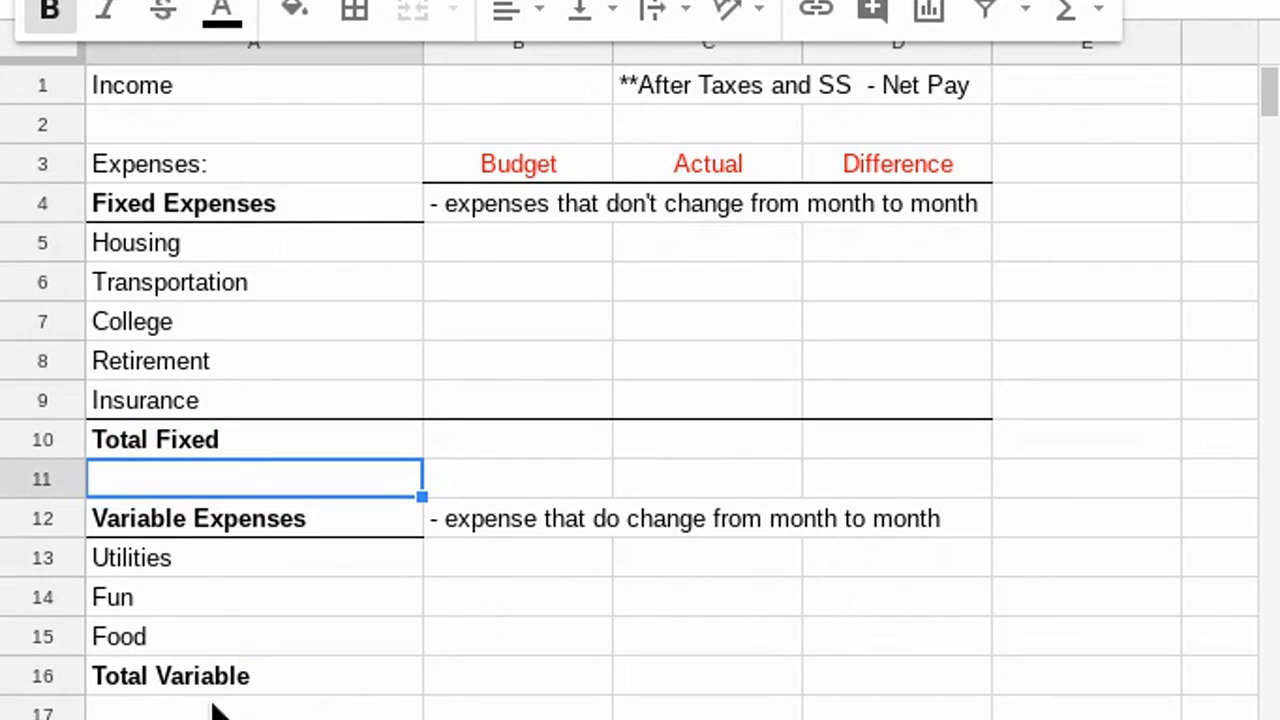
Step: Add a top border across the Total Variable row from A16 to D16
drag(257, 678, 865, 665)
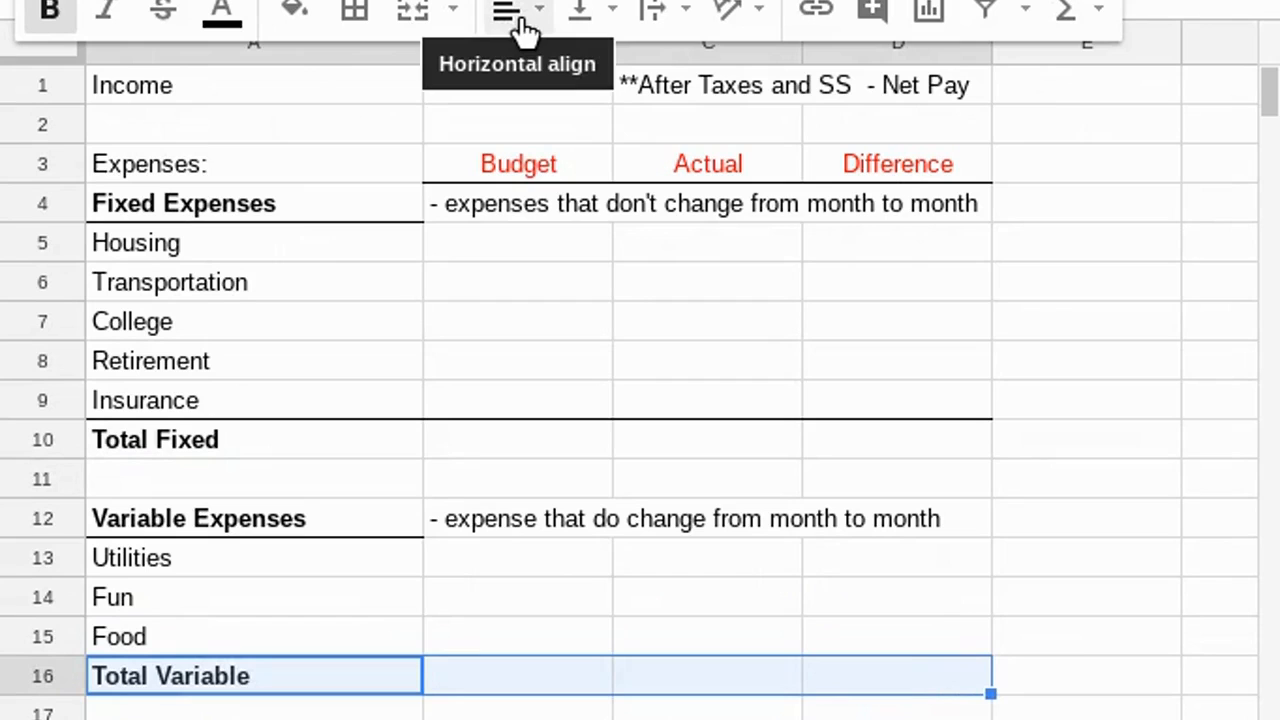
click(356, 14)
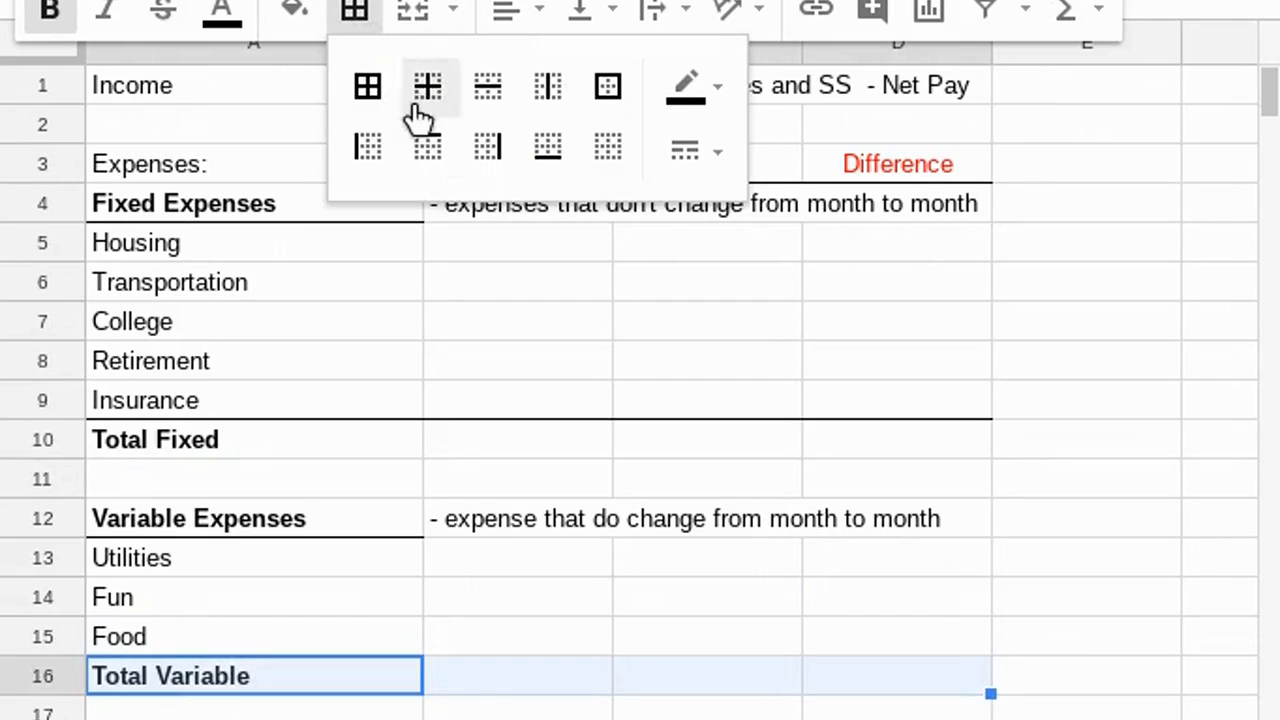
click(422, 148)
click(546, 677)
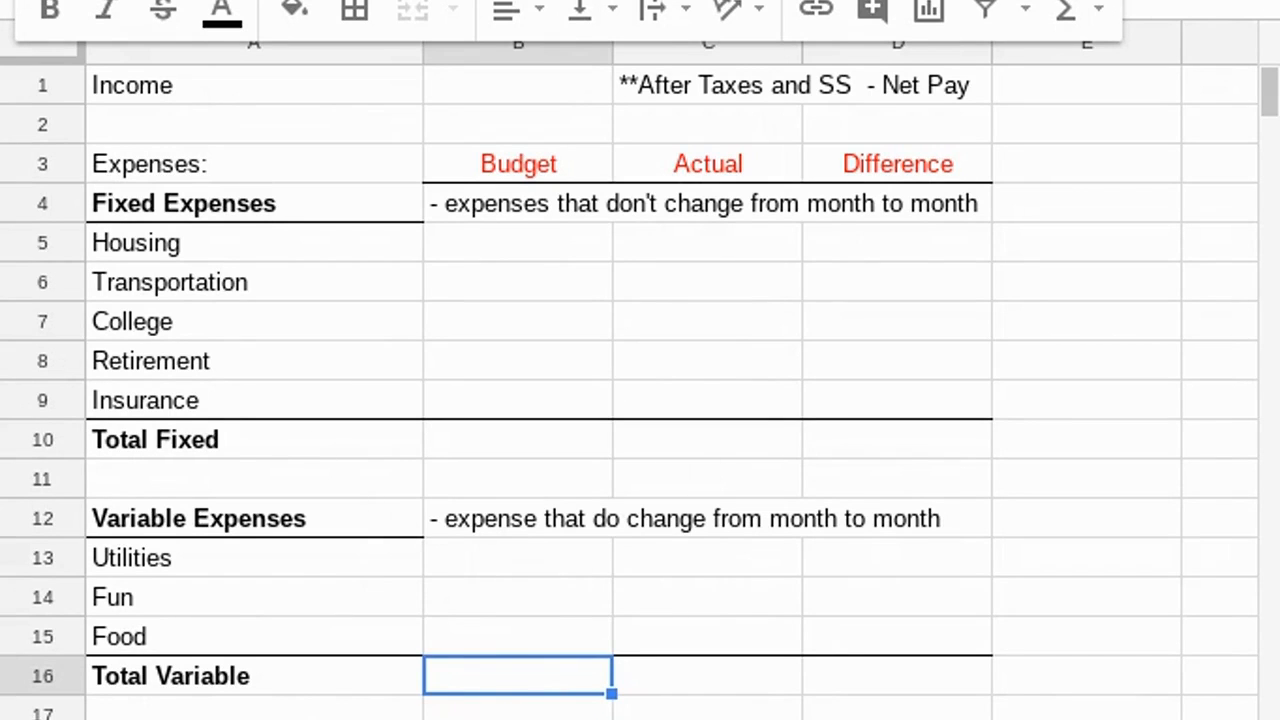
Step: Insert a row above Total Variable and enter "Credit Cards" in cell A16 as non-bold text
click(708, 706)
scroll(640, 400, down, 1)
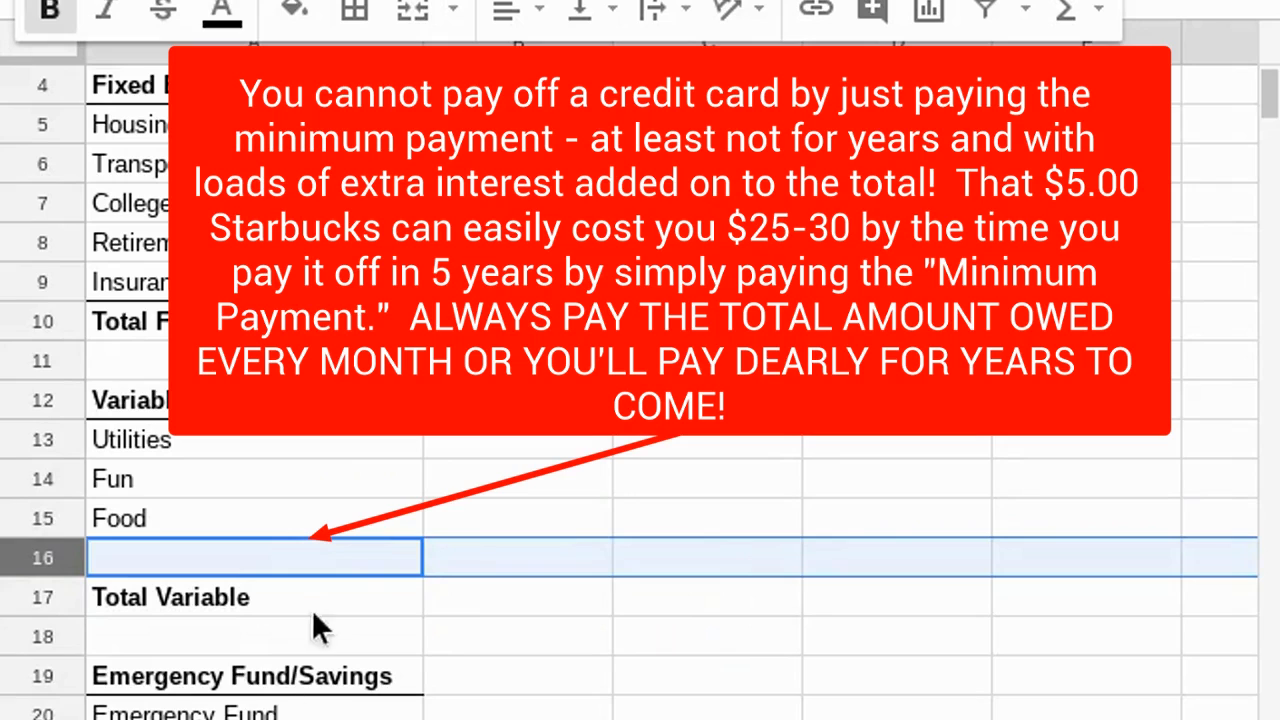
click(413, 550)
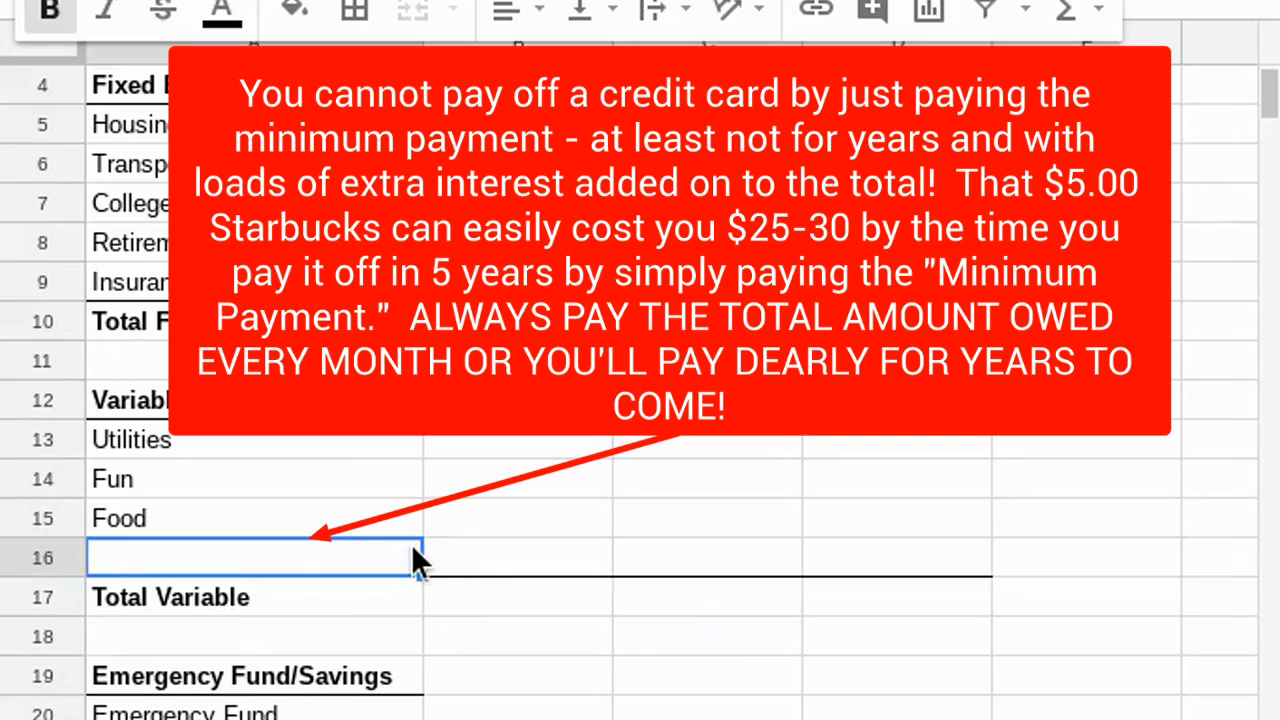
text(Credit Cards)
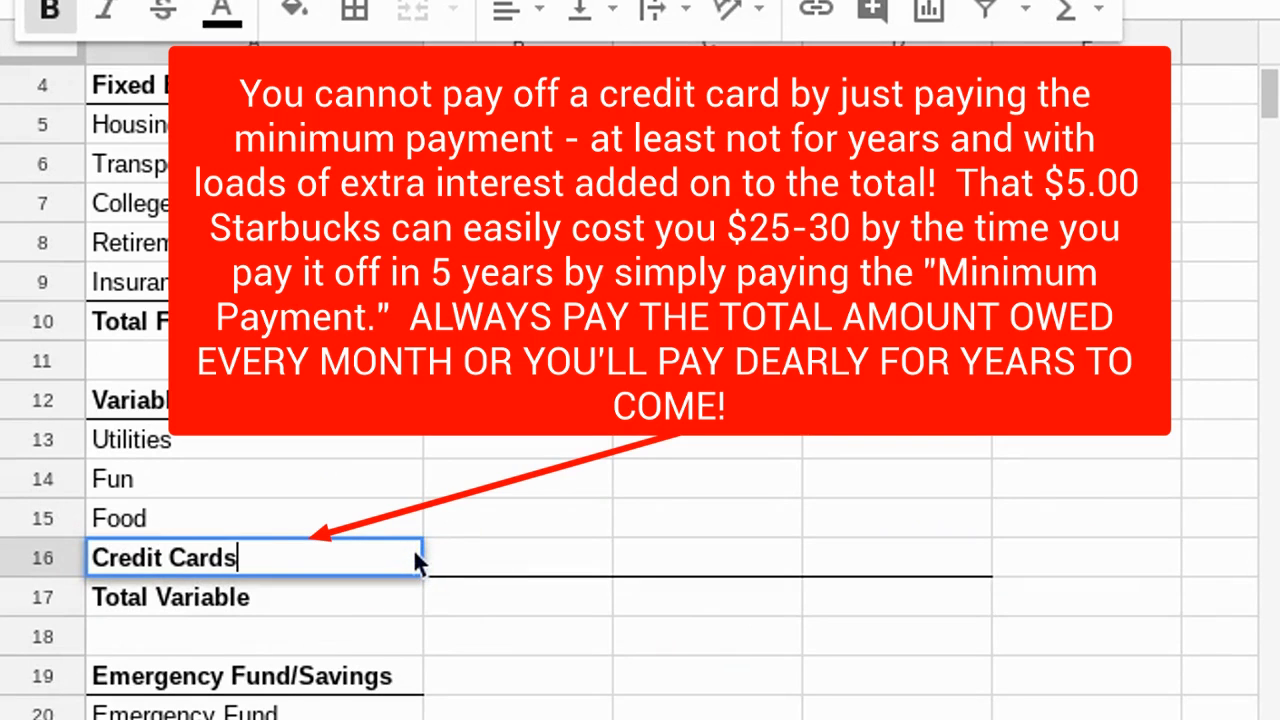
key(Return)
key(Up)
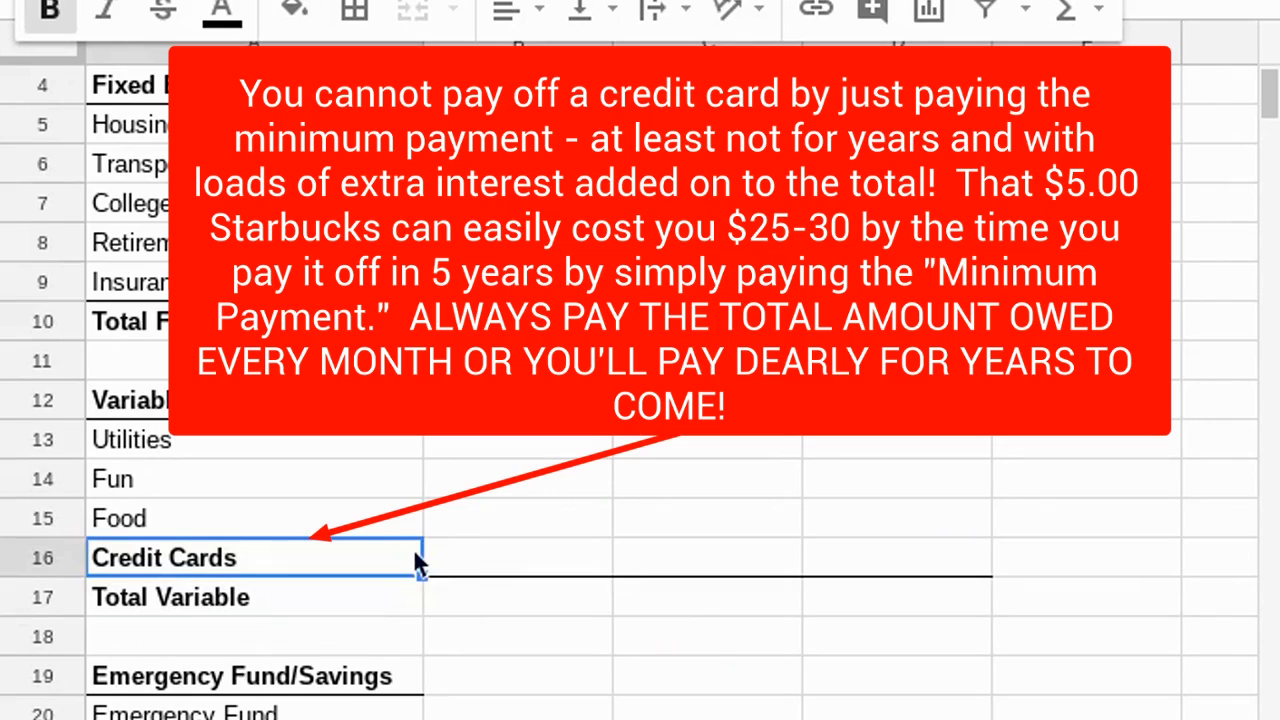
click(46, 14)
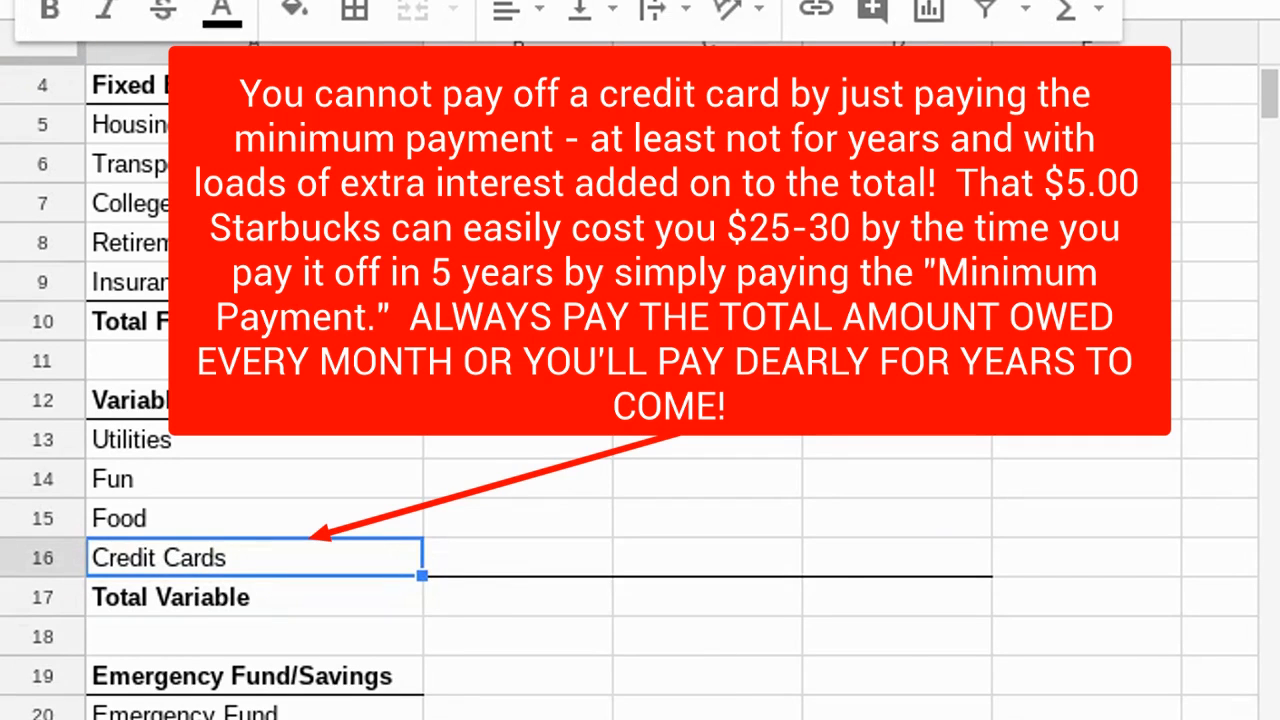
click(540, 592)
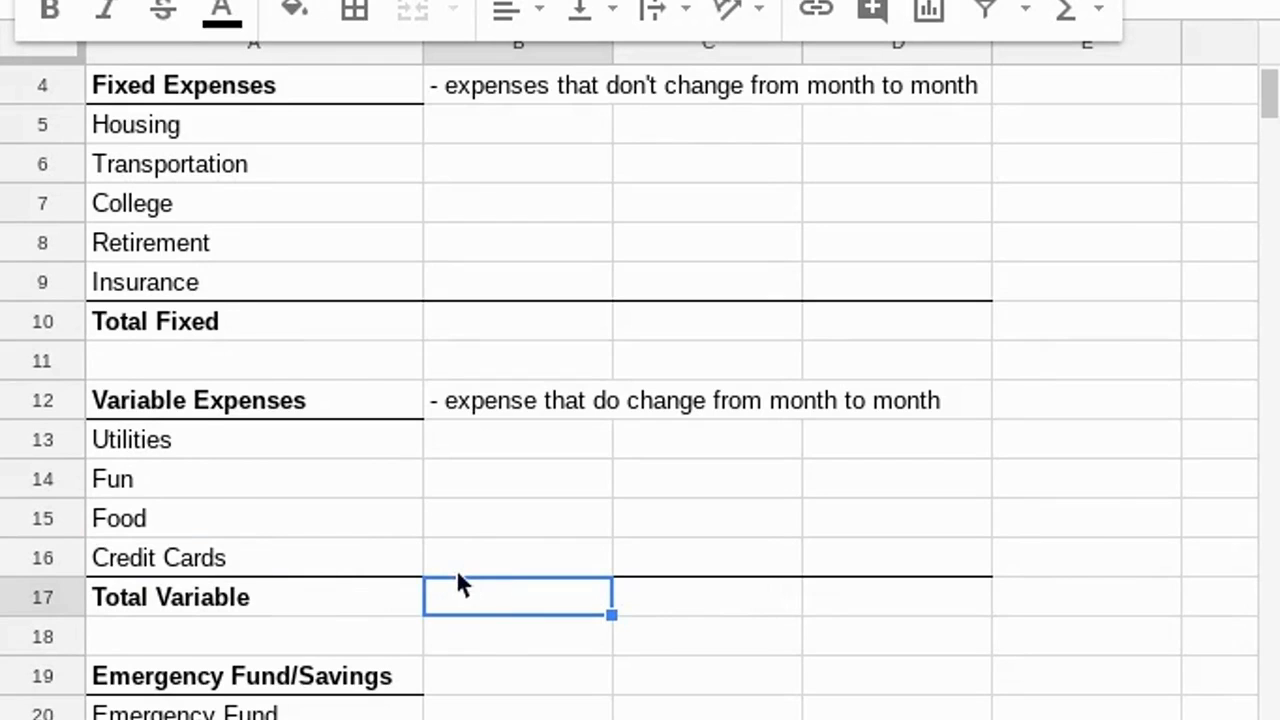
key(Down)
key(Down)
key(Down)
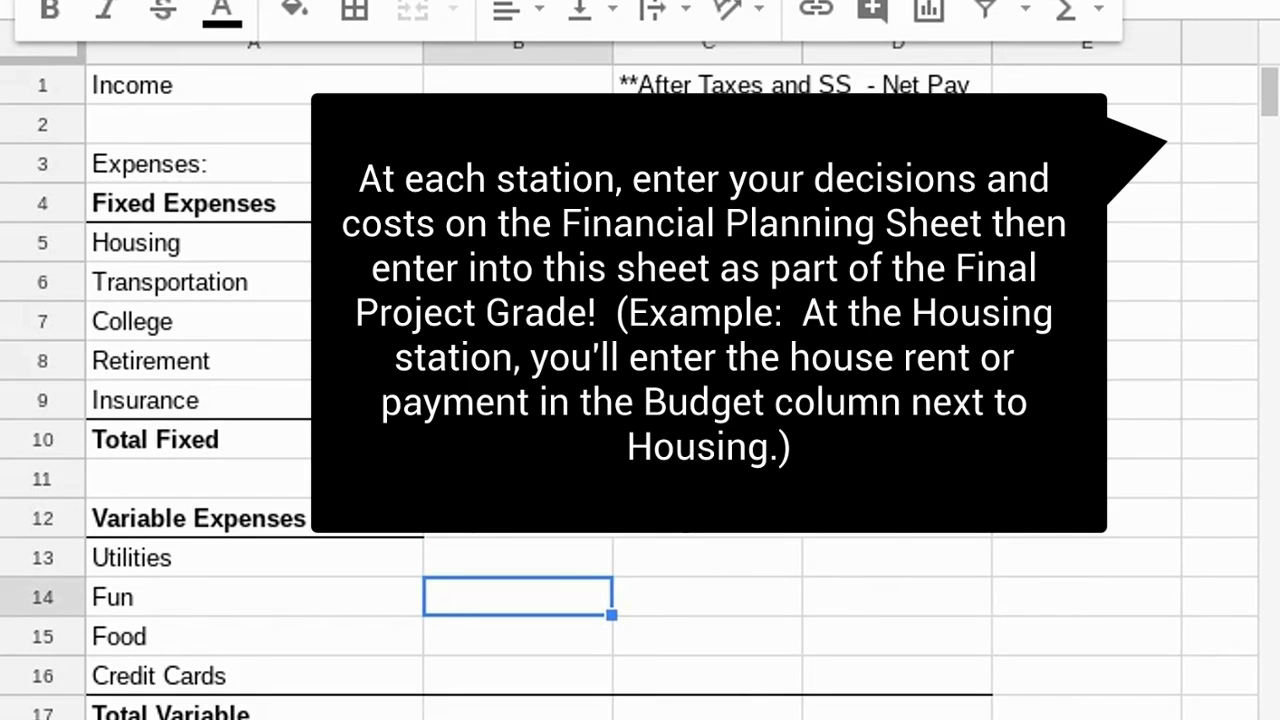
Step: Enter a SUM formula in the Total Fixed cell B10 that adds the fixed expense Budget cells B5:B9
key(Up)
key(Up)
key(Up)
key(Up)
key(Up)
key(Up)
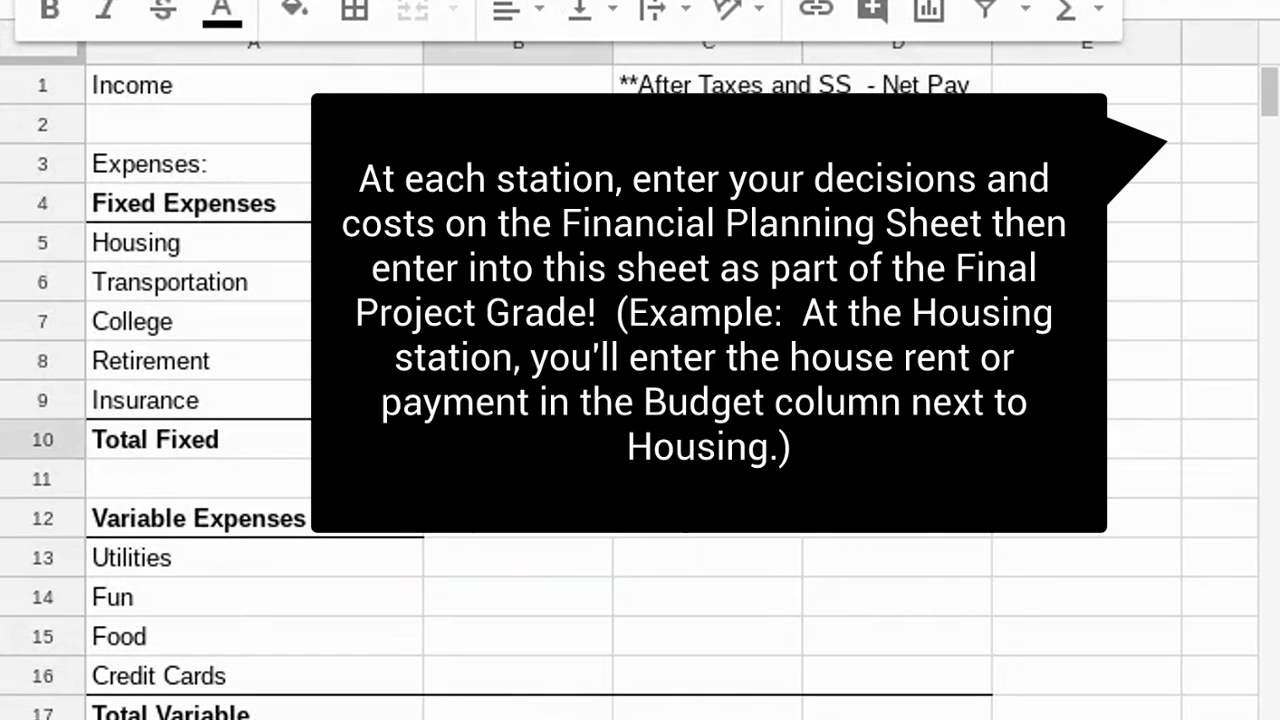
key(Down)
key(Down)
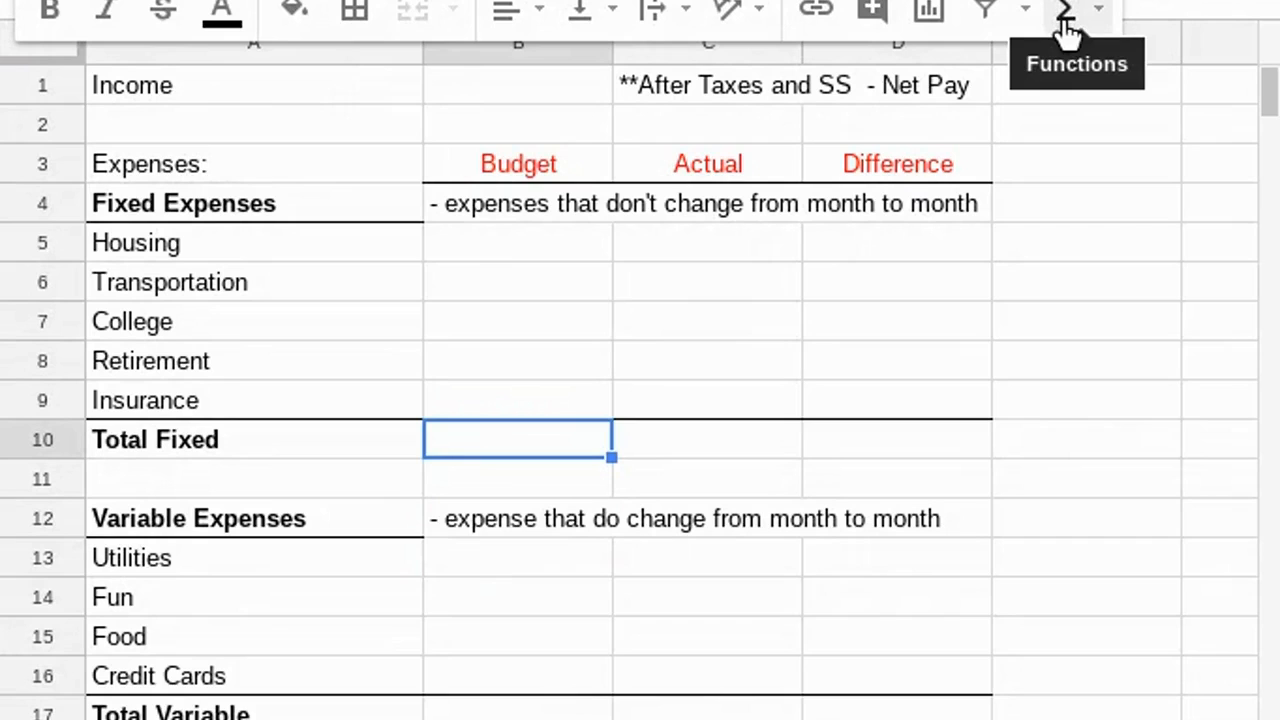
click(1066, 30)
click(744, 86)
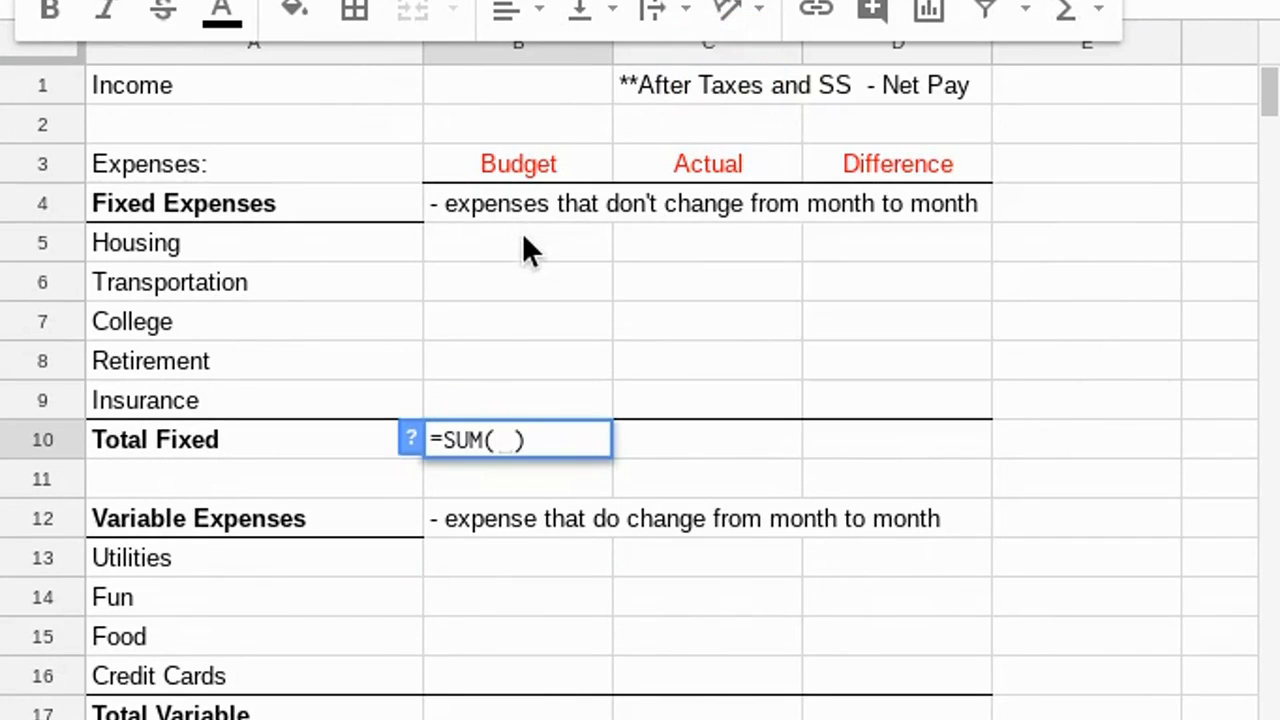
drag(522, 245, 530, 372)
drag(522, 245, 529, 404)
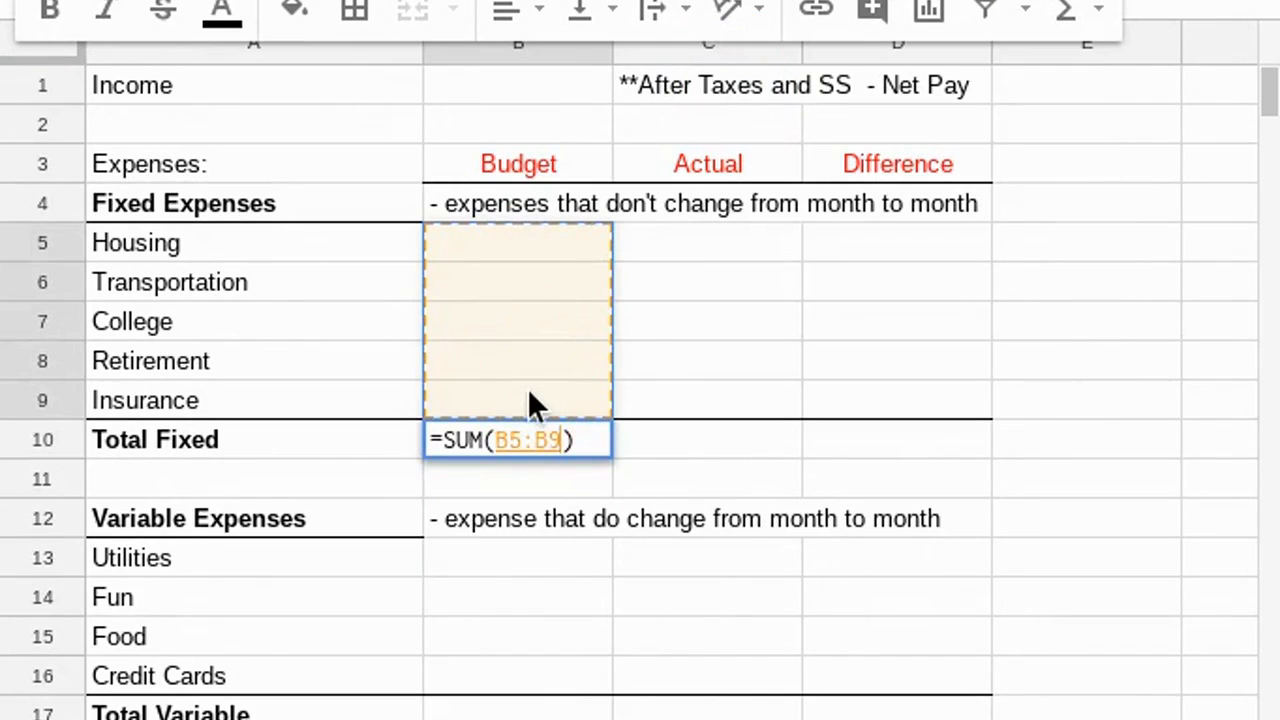
key(Return)
Step: Copy the Total Fixed formula from B10 across to the Actual and Difference columns, C10:D10
click(590, 434)
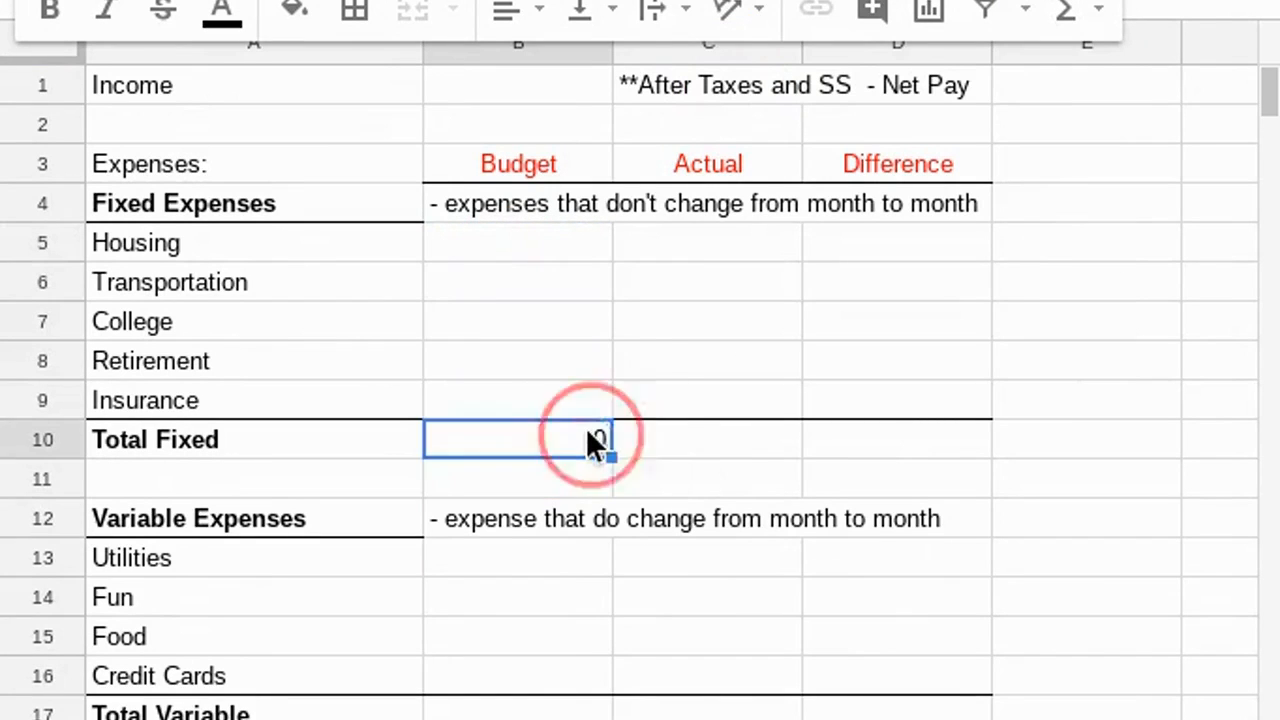
click(614, 454)
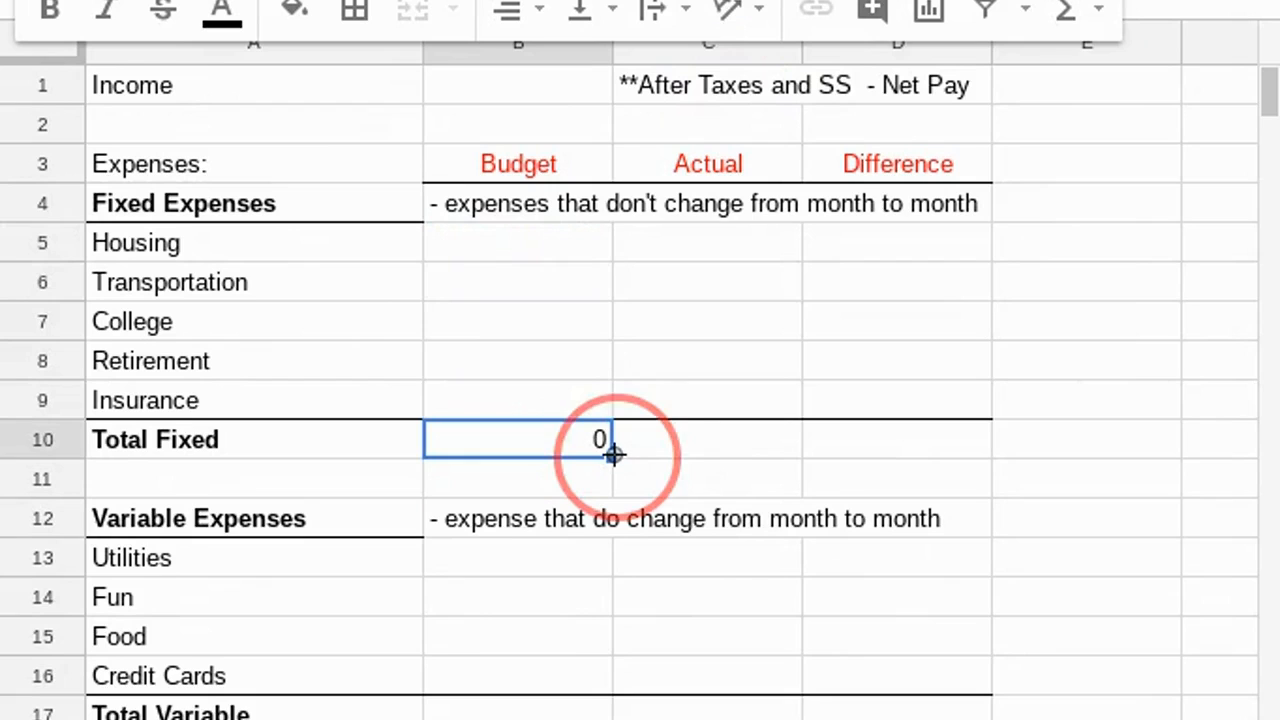
drag(614, 454, 971, 432)
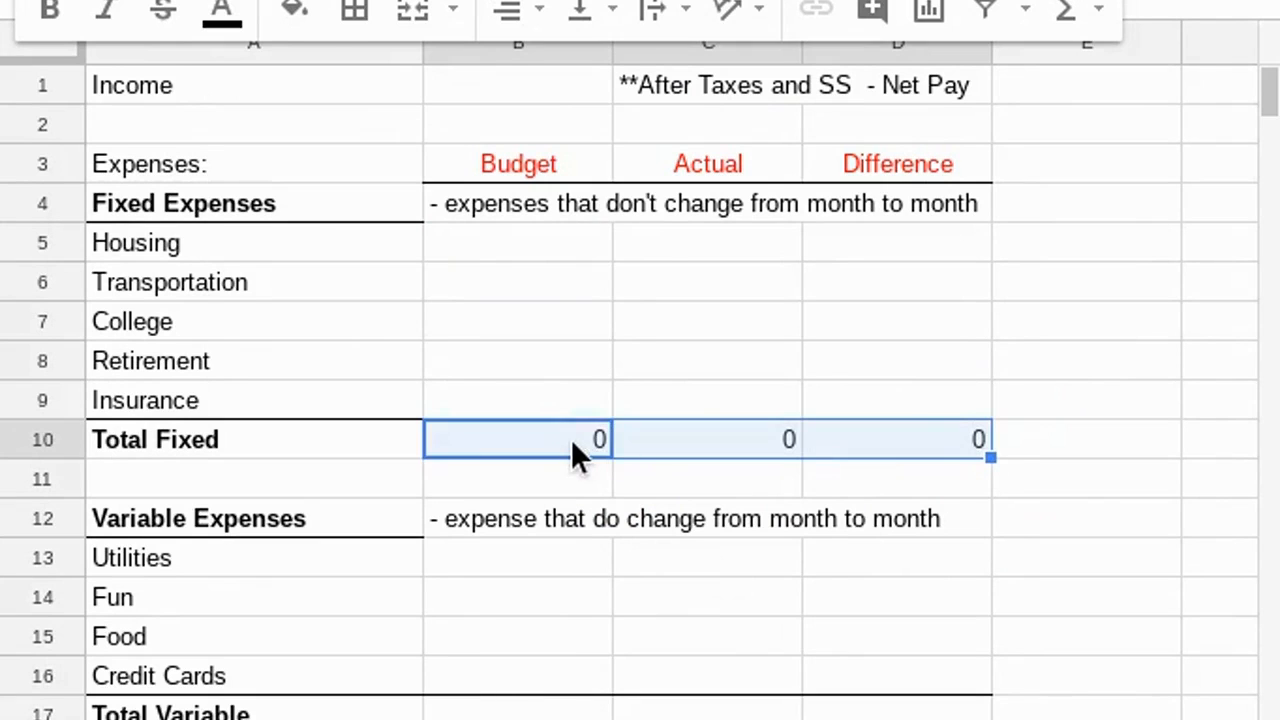
Step: Enter a SUM of B13:B16 in the Total Variable cell B17 and fill the formula across to D17
click(566, 711)
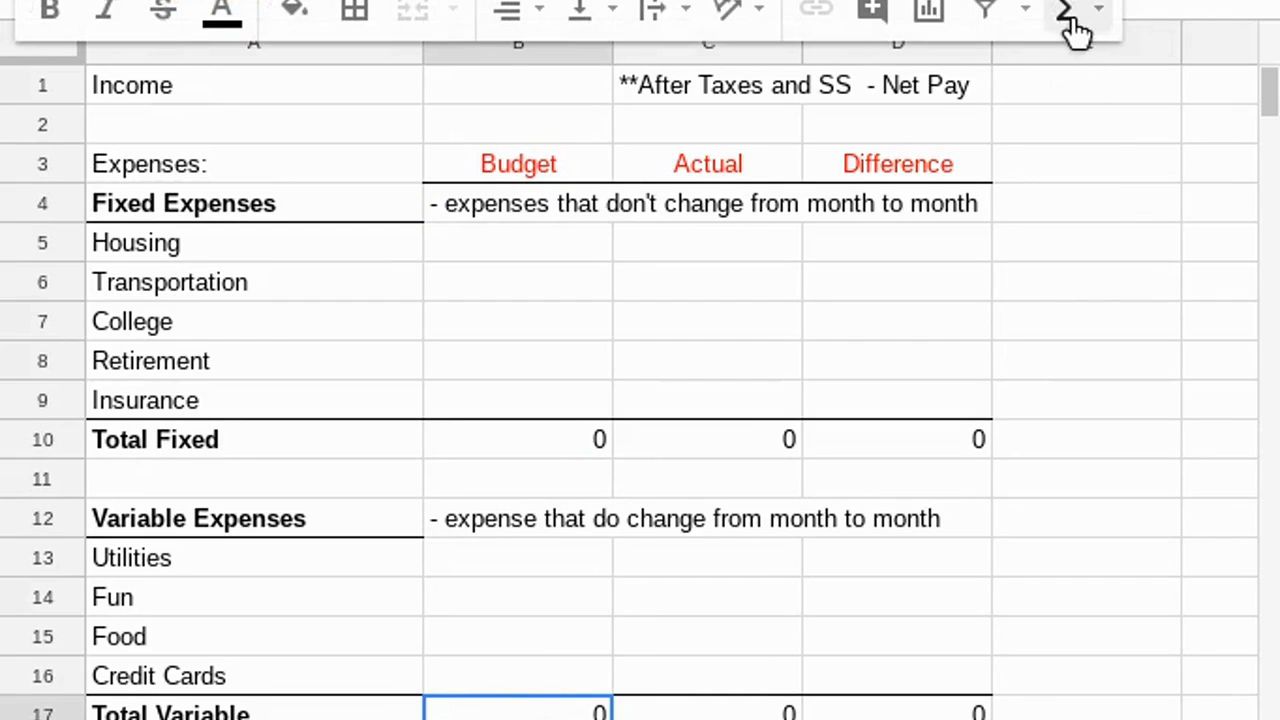
click(1068, 12)
click(795, 76)
drag(530, 566, 535, 660)
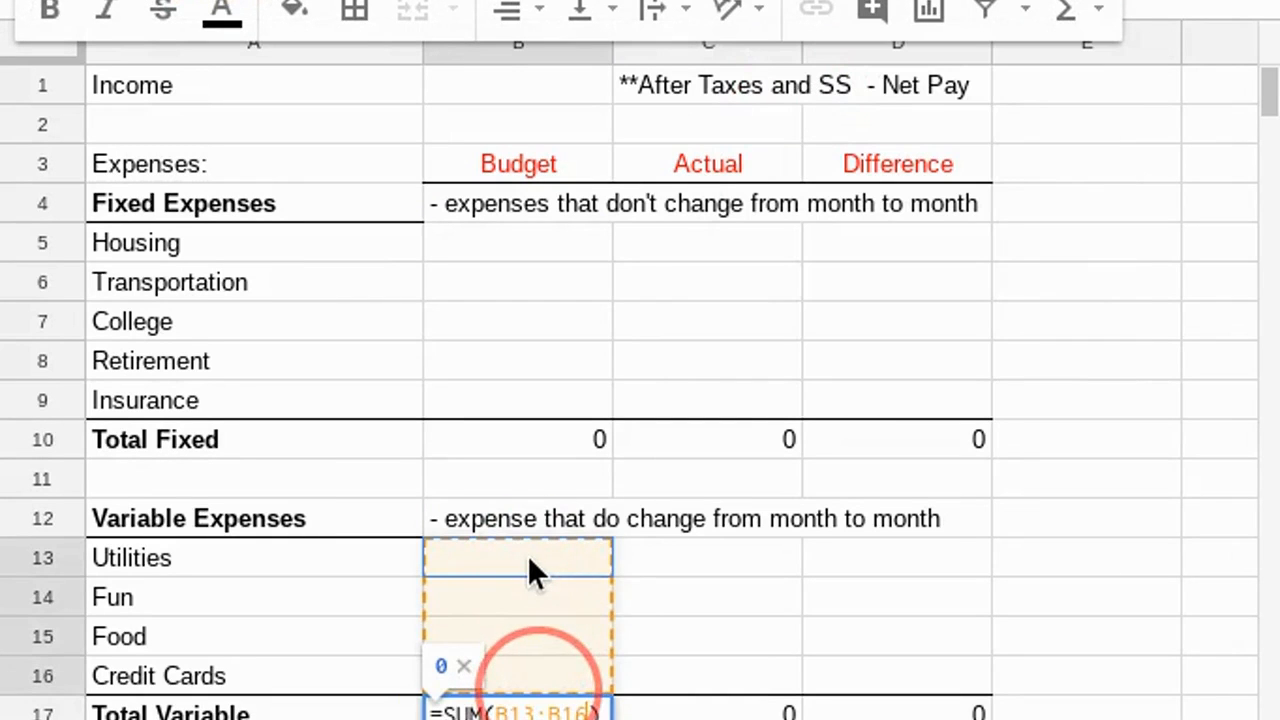
key(Return)
mouse_move(612, 716)
mouse_down()
mouse_move(937, 695)
mouse_move(958, 714)
mouse_up()
Step: Enter "Total Savings" in bold in cell A22, directly below Sink Fund
scroll(1029, 529, down, 3)
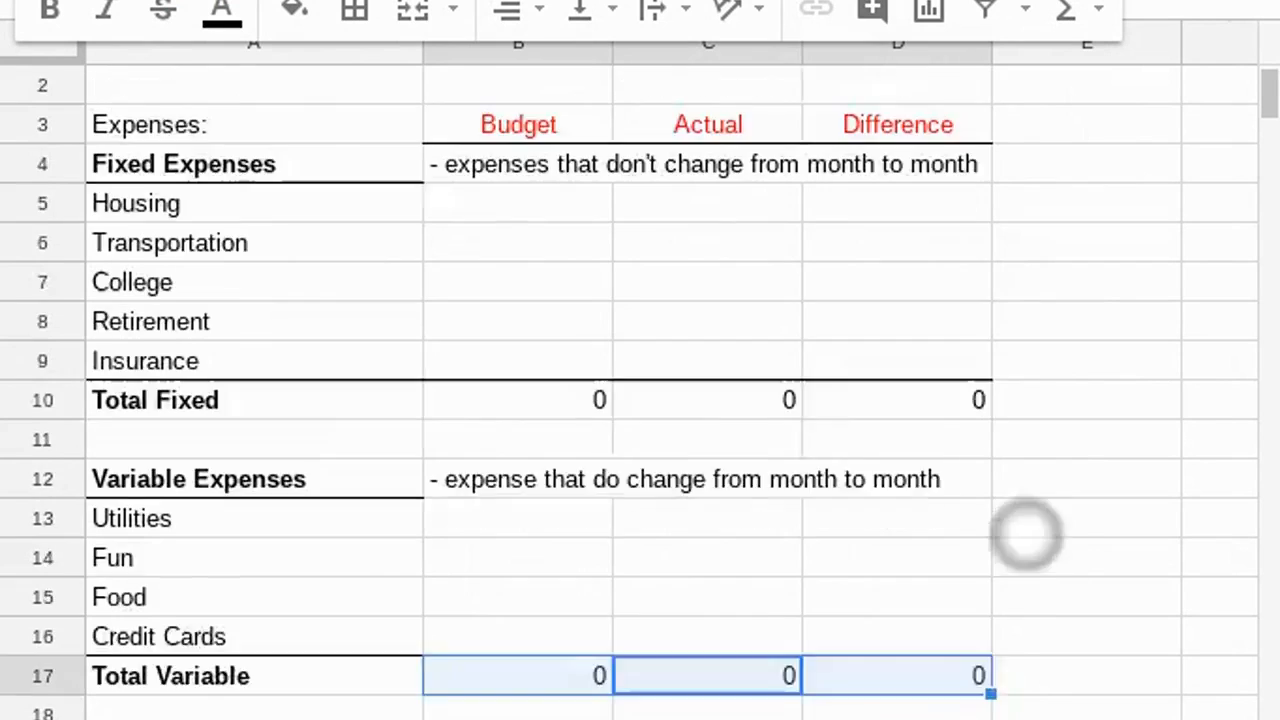
click(518, 637)
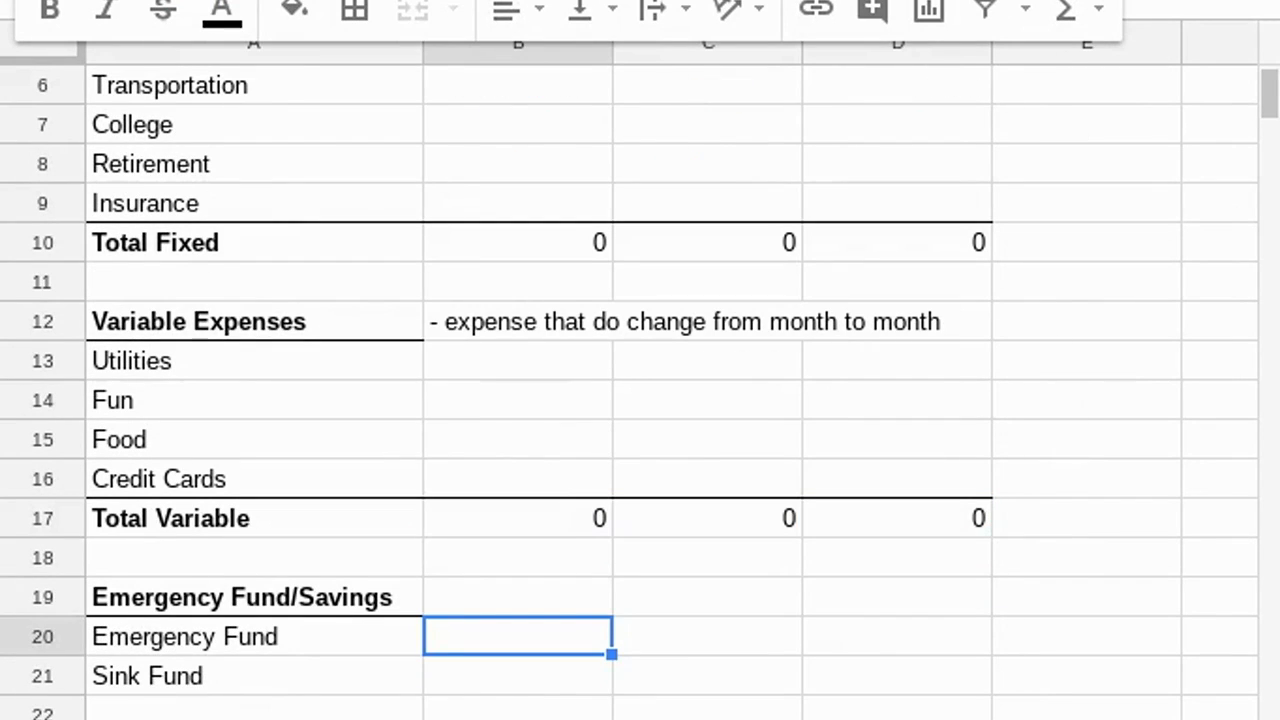
key(Left)
key(Down)
key(Down)
key(Right)
key(Left)
key(ctrl+b)
text(Total Savings)
key(Tab)
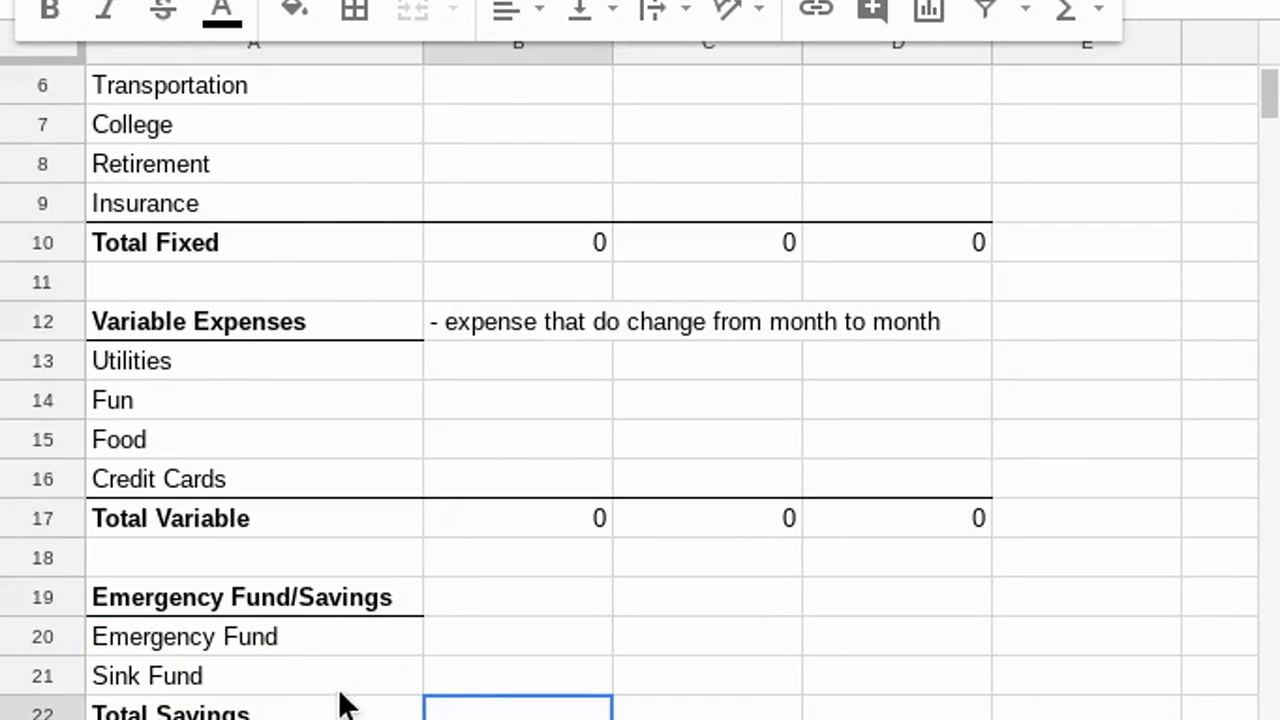
Step: Add a bottom border across the Sink Fund row from A21 to D21
drag(366, 680, 918, 683)
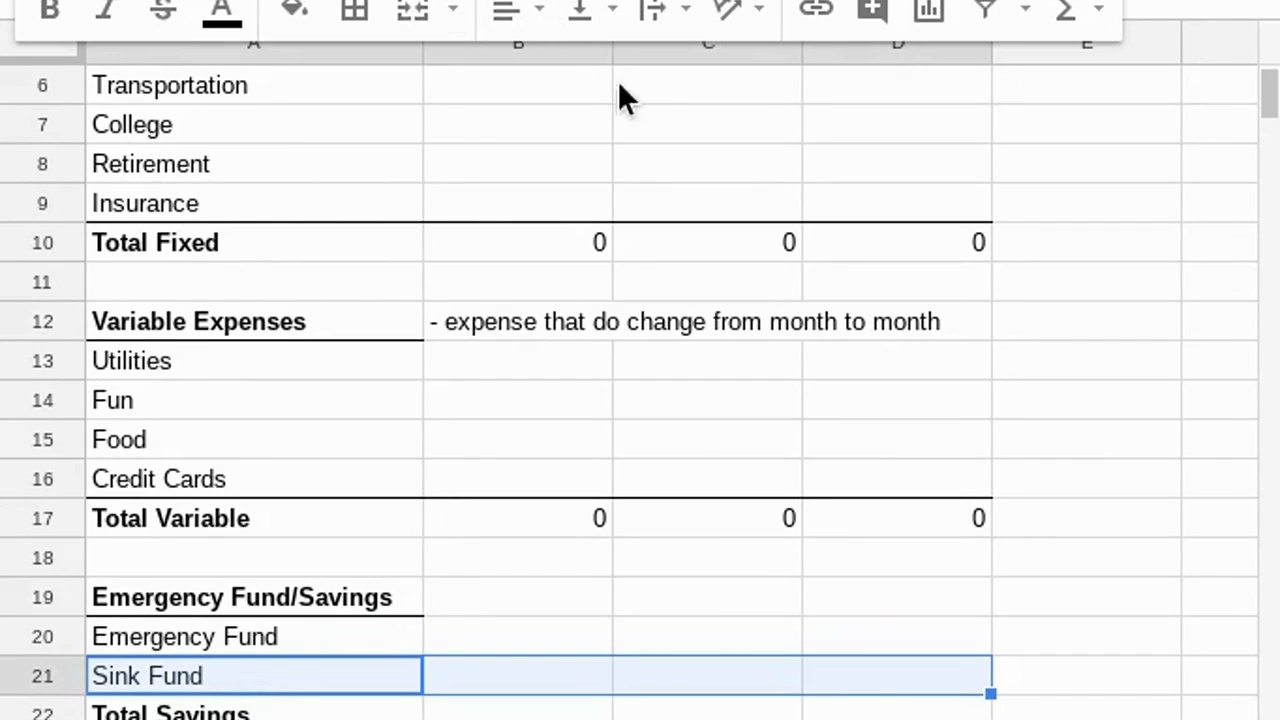
click(355, 10)
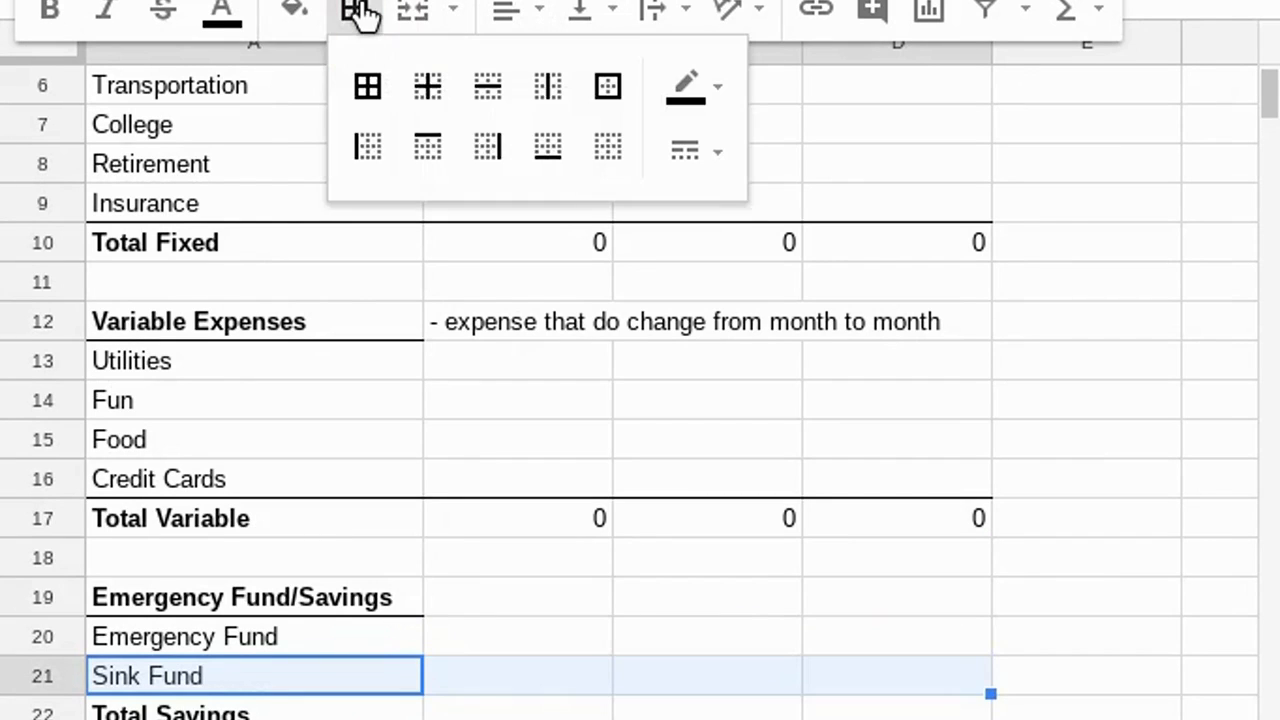
click(552, 148)
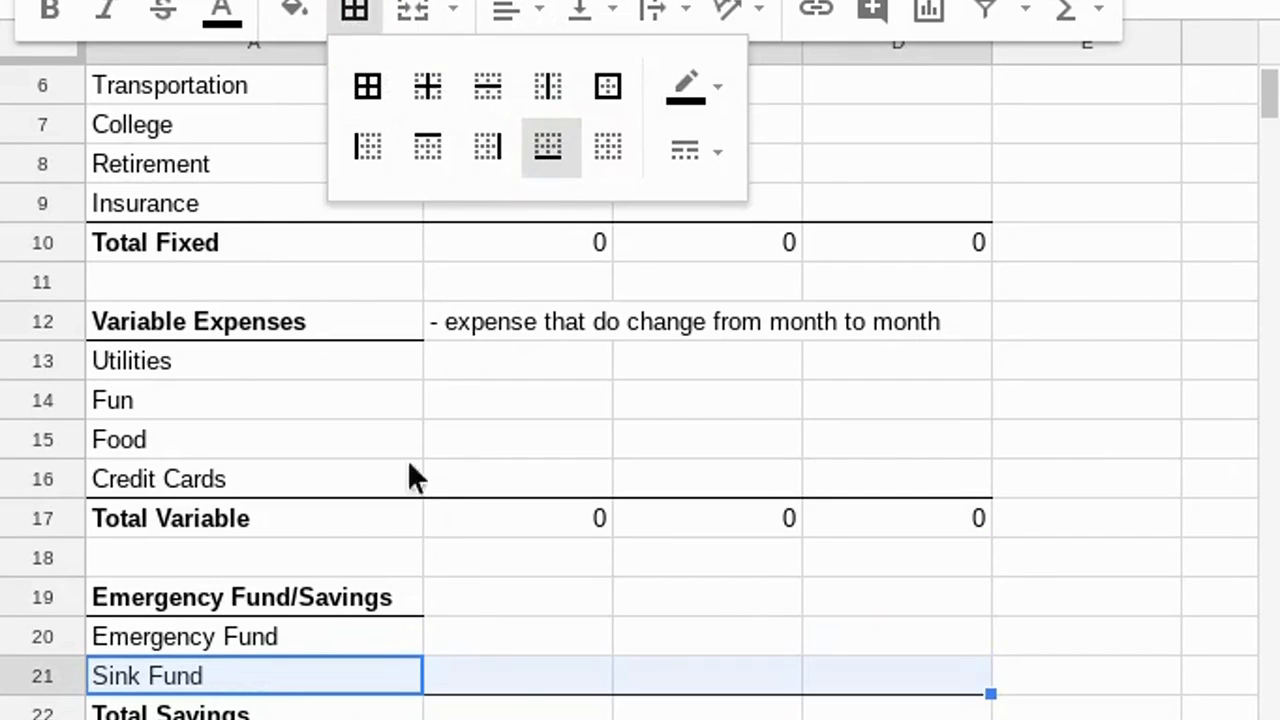
Step: Enter a SUM of B20:B21 in the Total Savings cell B22 and fill the formula across to D22
click(483, 714)
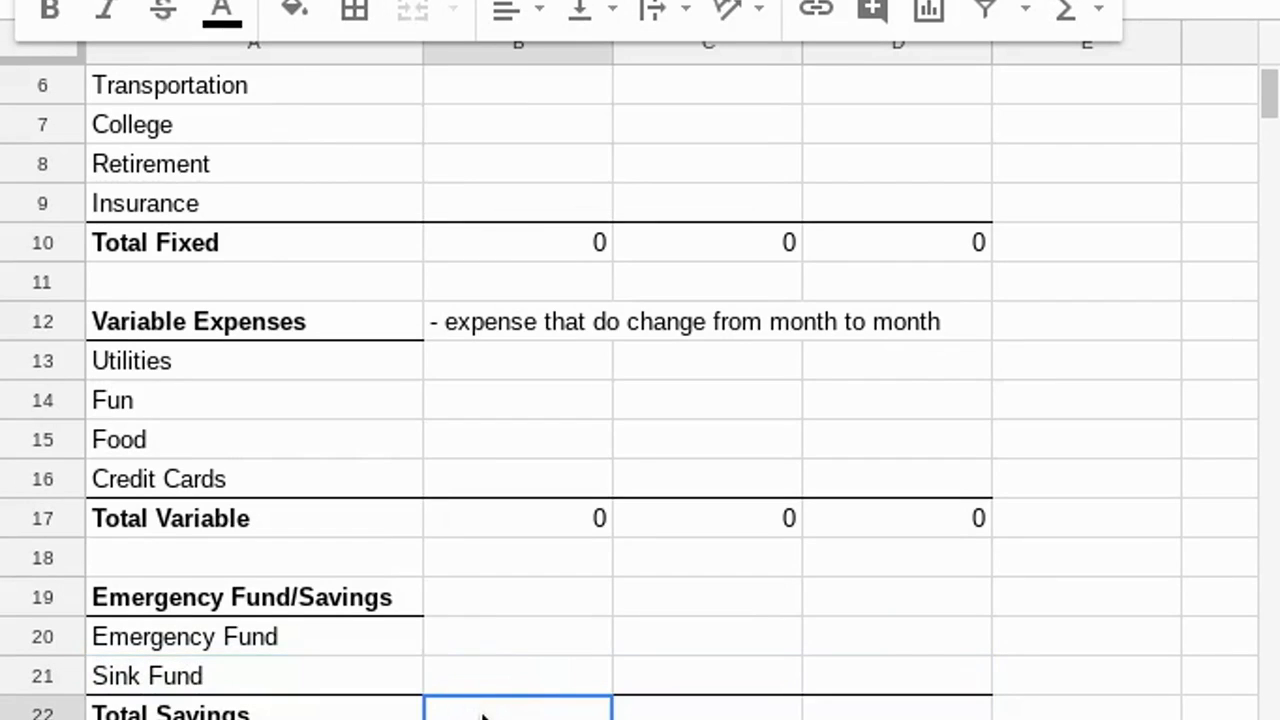
text(=)
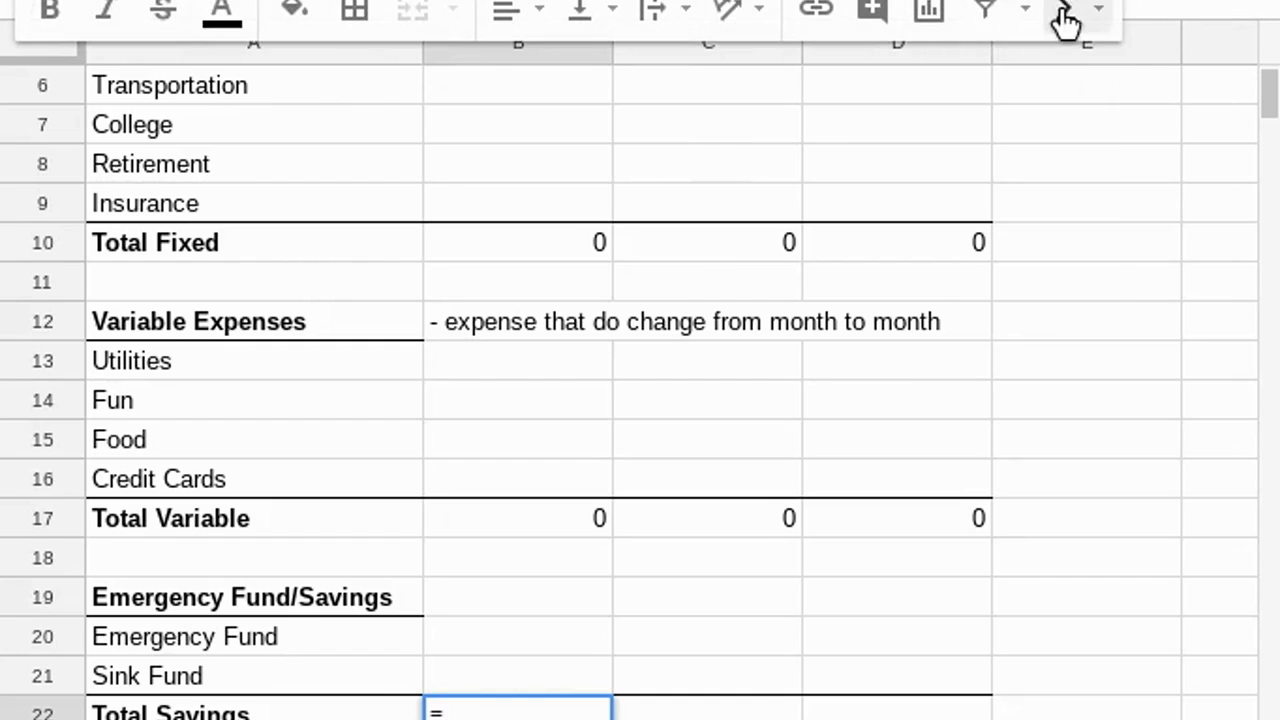
click(1066, 12)
click(1003, 78)
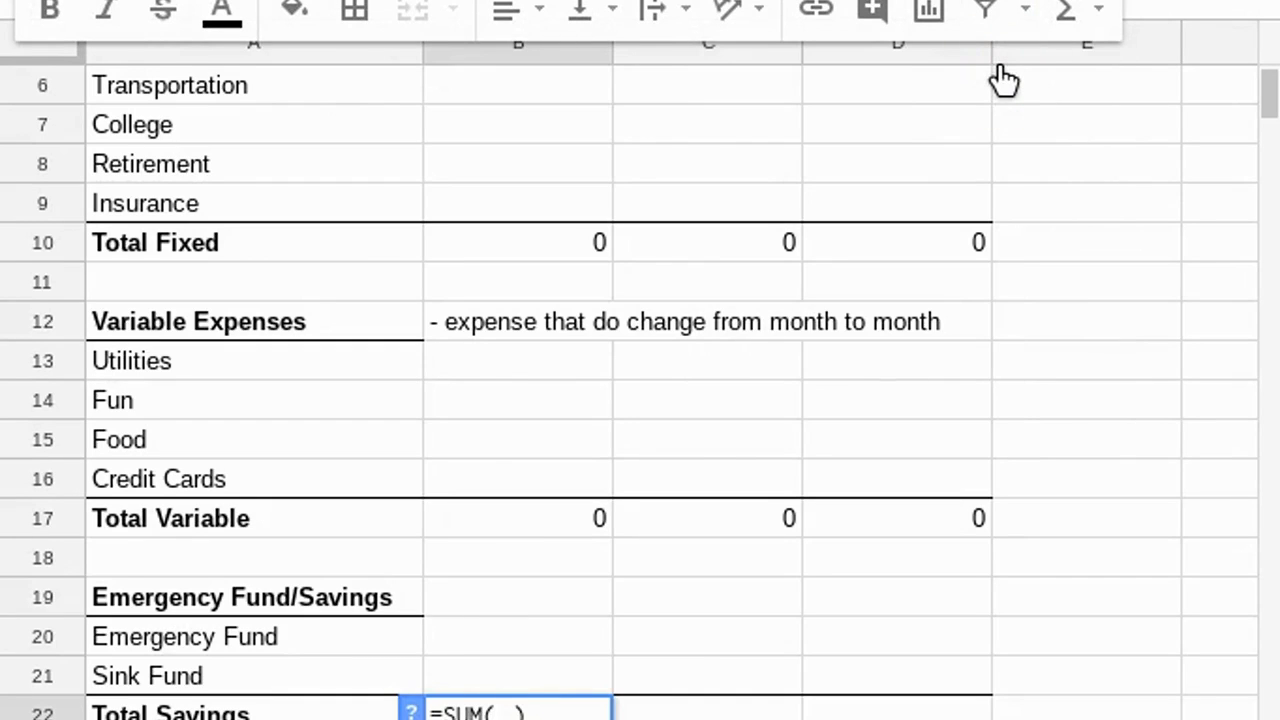
drag(586, 645, 582, 675)
key(Return)
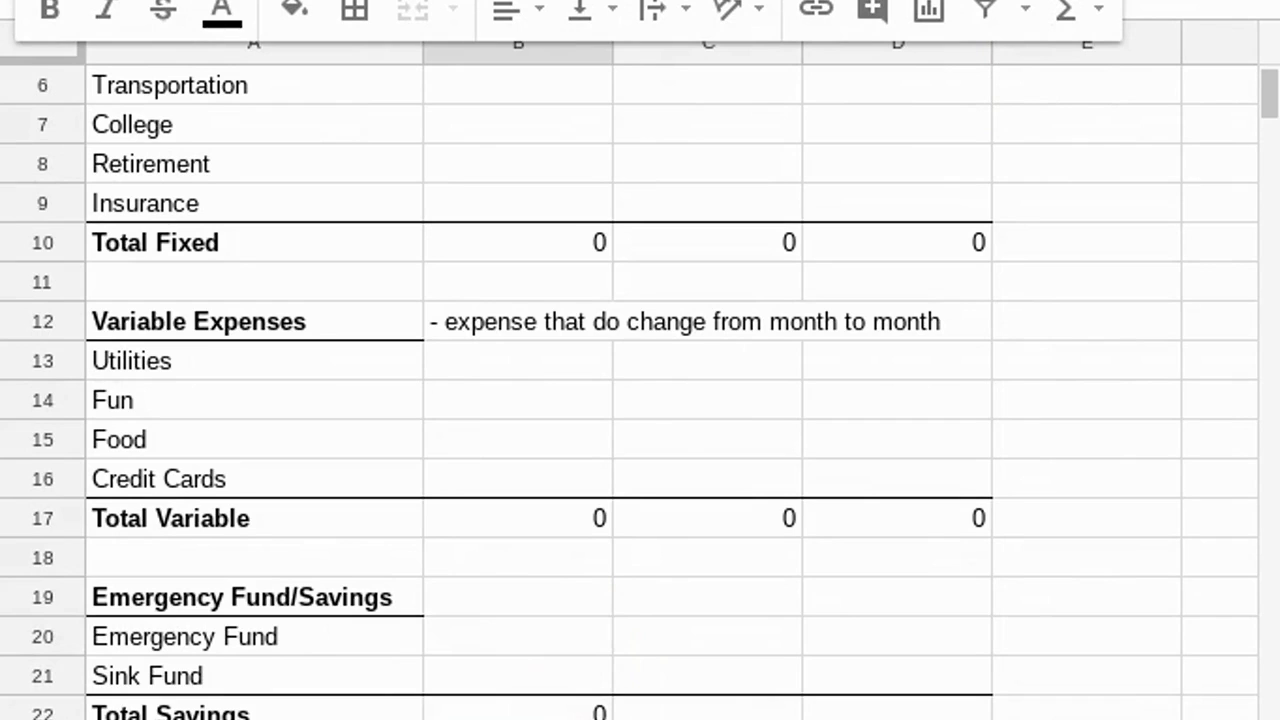
click(596, 711)
drag(612, 712, 975, 702)
Step: Review the sheet from the Total Variable row up to Income and across the Transportation row's Budget, Actual and Difference cells
click(833, 523)
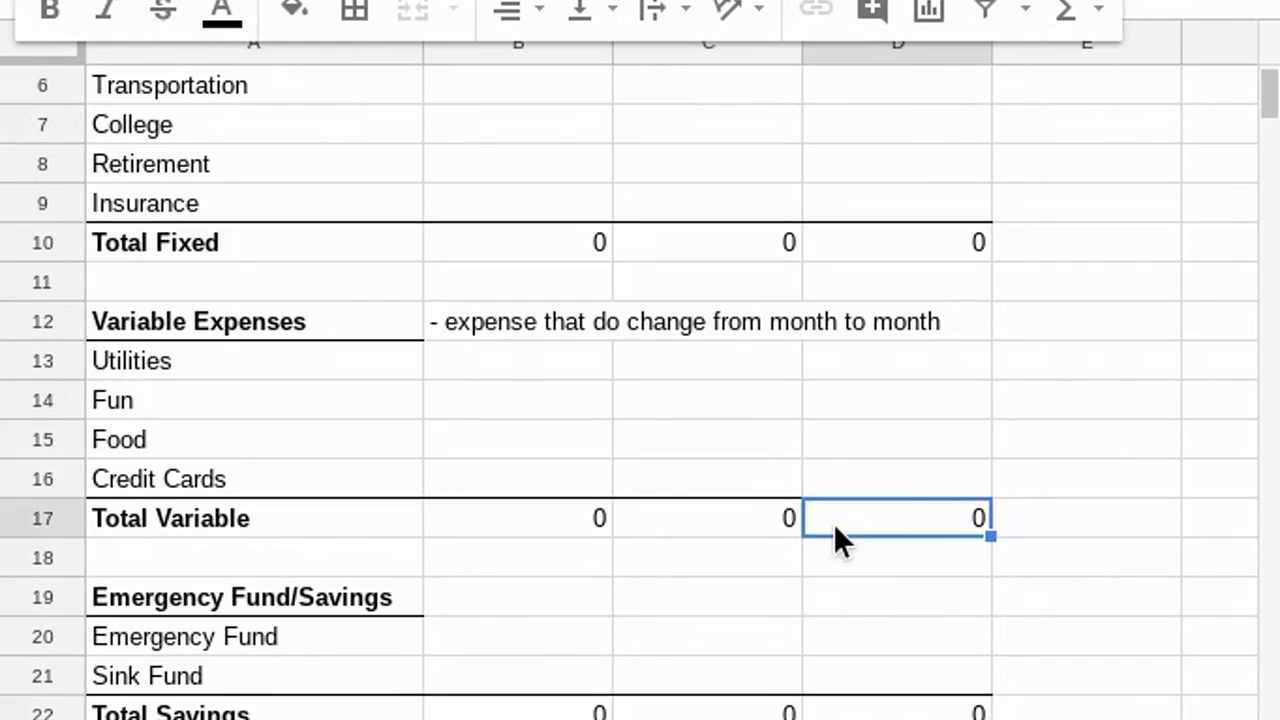
key(Up)
key(Up)
key(Up)
key(Up)
key(Up)
key(Up)
key(Up)
key(Up)
key(Up)
key(Up)
key(Up)
key(Up)
key(Up)
key(Up)
key(Up)
key(Up)
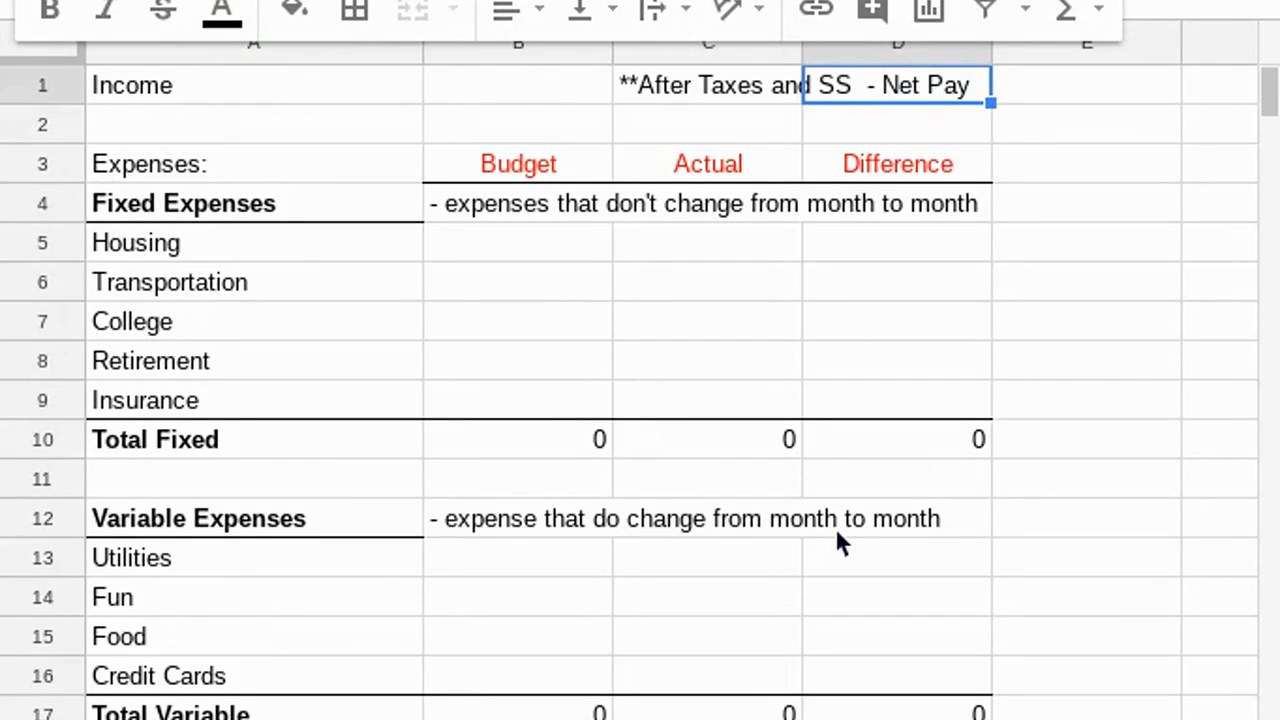
key(Down)
key(Down)
key(Down)
key(Down)
key(Down)
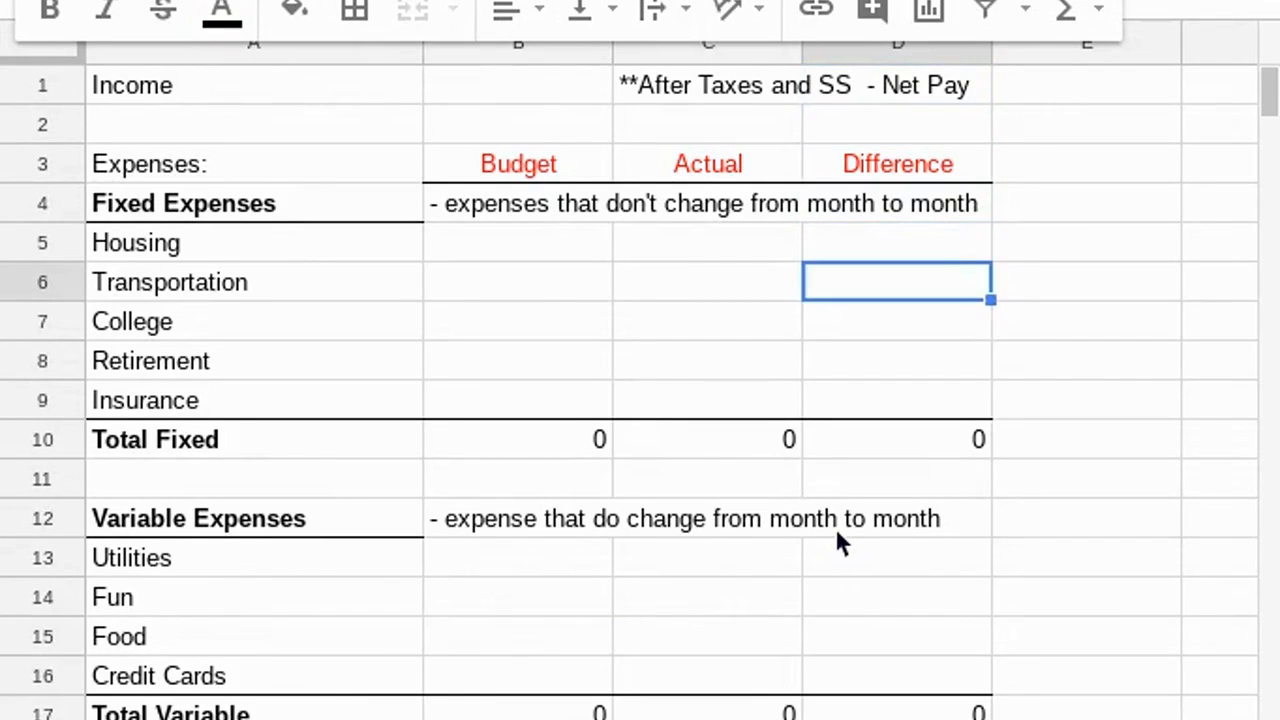
key(Left)
key(Left)
key(Left)
key(Right)
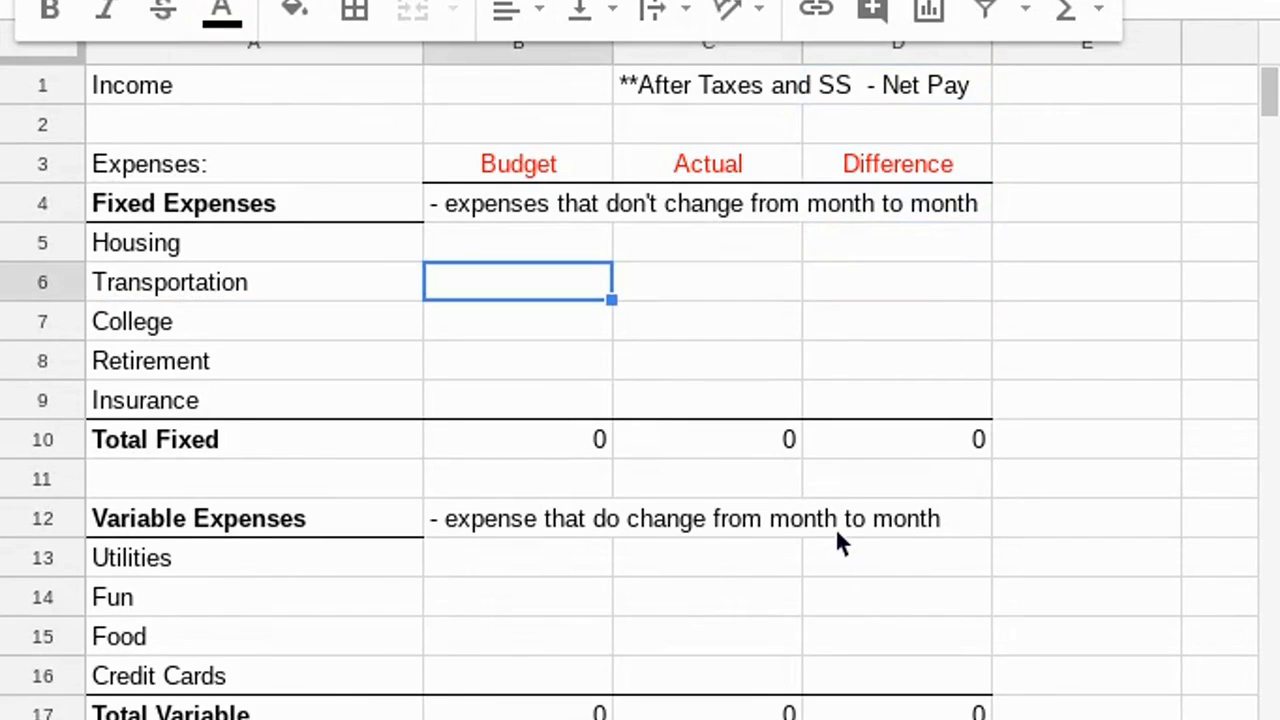